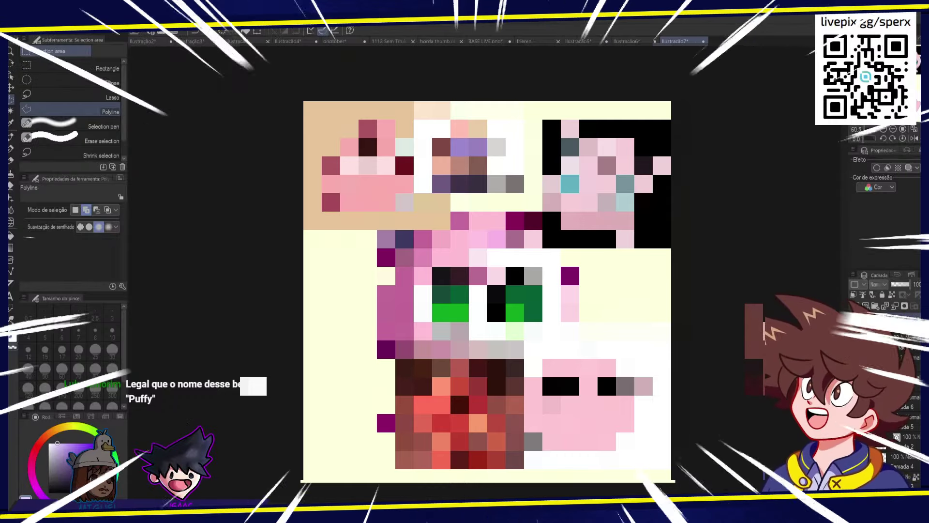
{"action": "scroll", "coordinate": [319, 172], "scroll_direction": "up", "scroll_amount": 4}
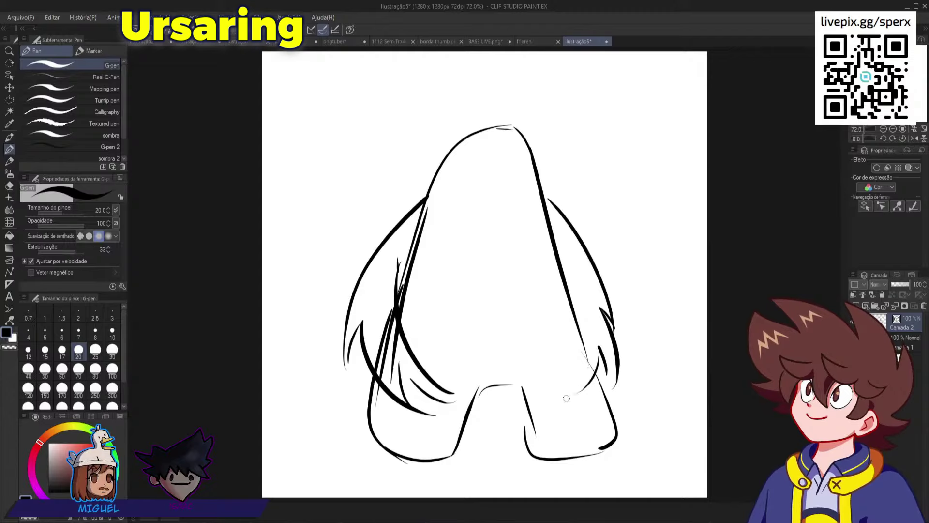
- Rough in the inner line of the figure's far arm and the slope from head to shoulder with the size 20 G-pen
{"action": "left_click_drag", "start_coordinate": [566, 398], "coordinate": [552, 269]}
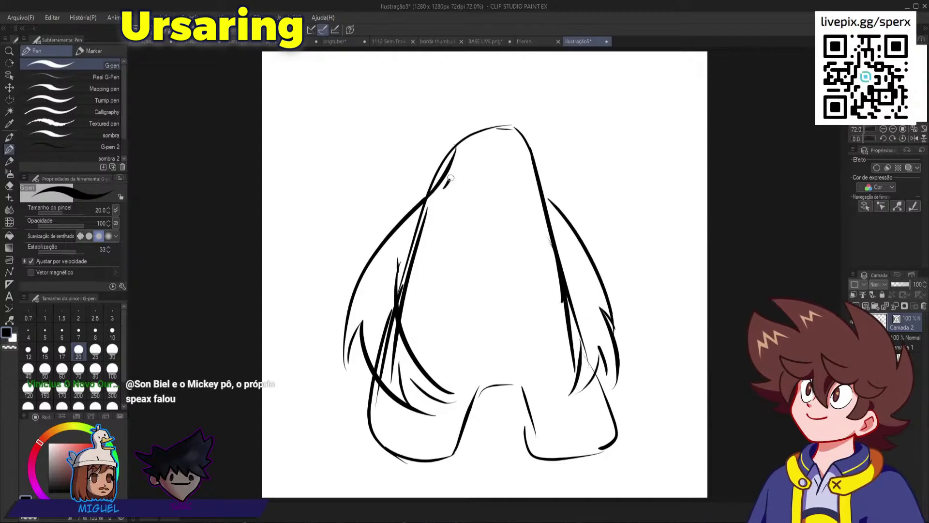
{"action": "left_click_drag", "start_coordinate": [502, 127], "coordinate": [564, 223]}
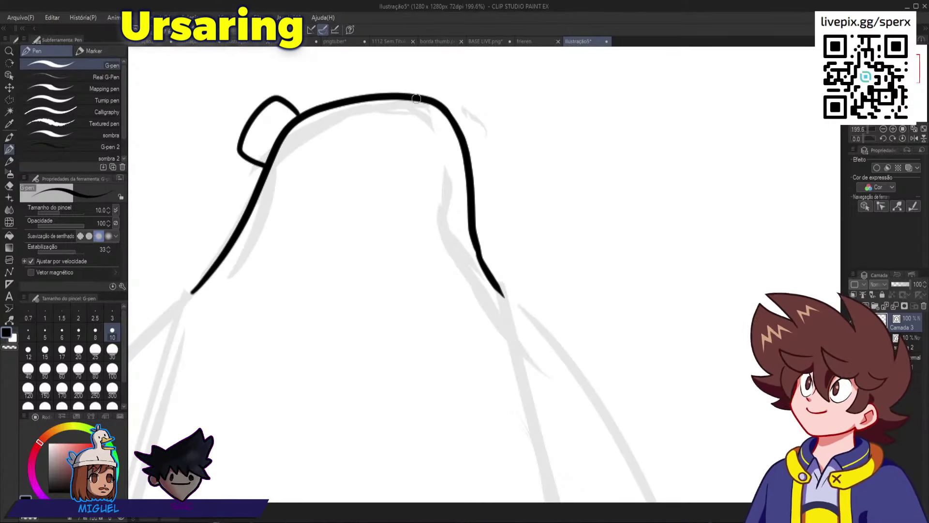
- Ink the bear's two ears with inner contours and redraw the near eye as an angry slanted wedge
{"action": "left_click_drag", "start_coordinate": [438, 101], "coordinate": [471, 99]}
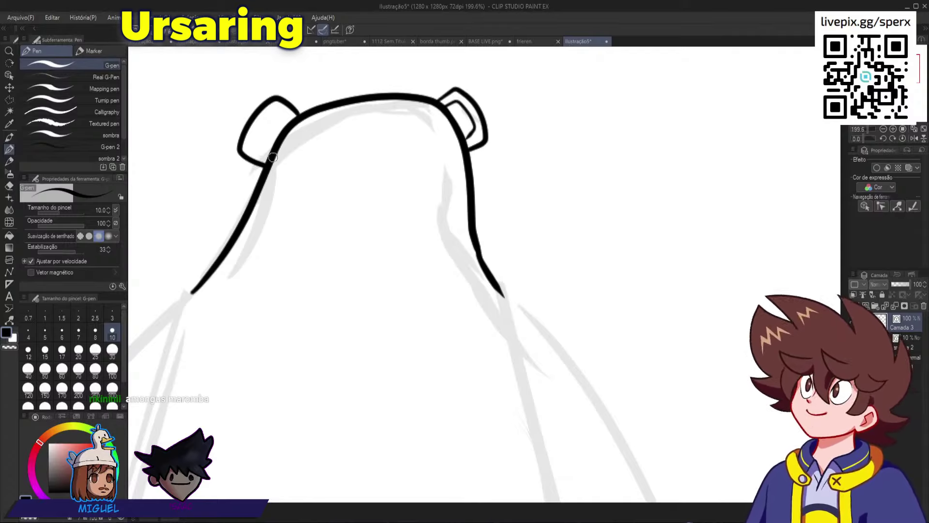
{"action": "left_click_drag", "start_coordinate": [259, 153], "coordinate": [283, 119]}
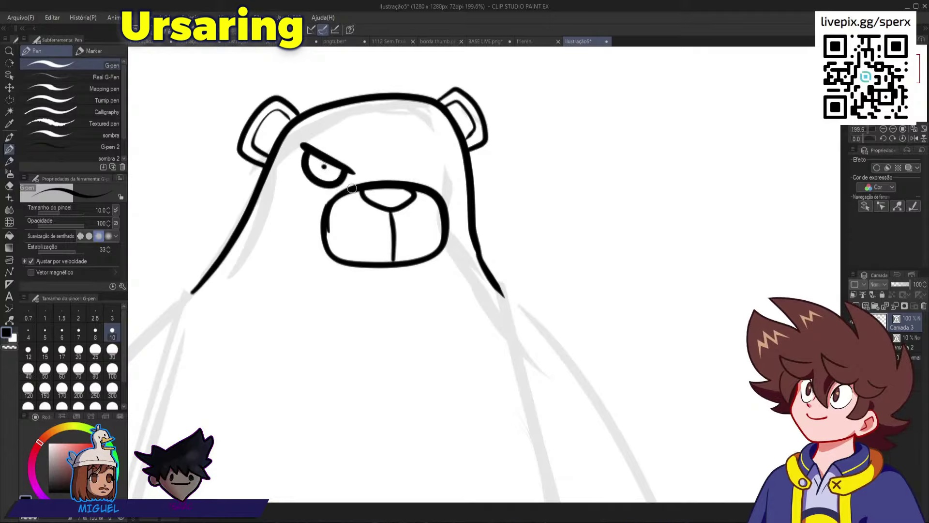
{"action": "key", "text": "ctrl+z"}
{"action": "mouse_move", "coordinate": [350, 181]}
{"action": "left_mouse_down"}
{"action": "mouse_move", "coordinate": [324, 228]}
{"action": "mouse_move", "coordinate": [307, 178]}
{"action": "left_mouse_up"}
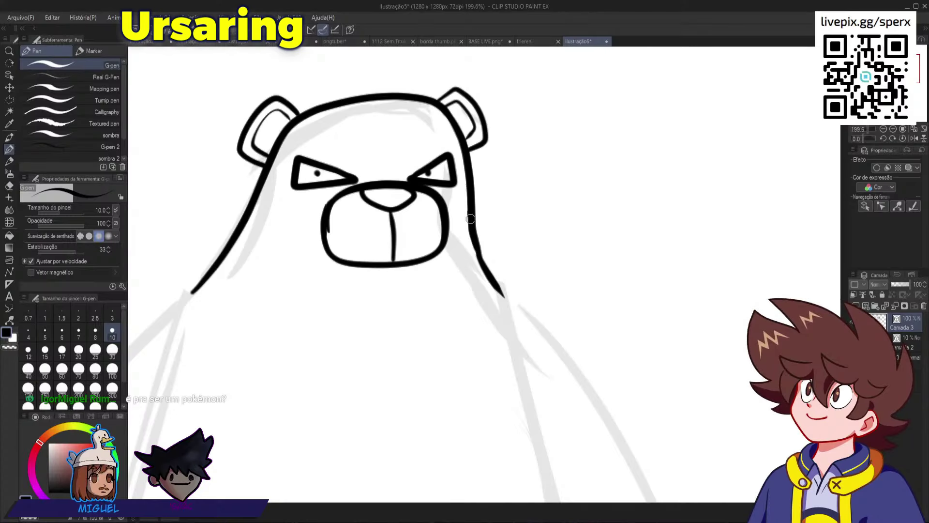
- Draw a curved cheek line from the far side of the head inward to the neck, redoing it once and checking it mirrored
{"action": "left_click_drag", "start_coordinate": [470, 219], "coordinate": [456, 305]}
{"action": "key", "text": "h"}
{"action": "key", "text": "h"}
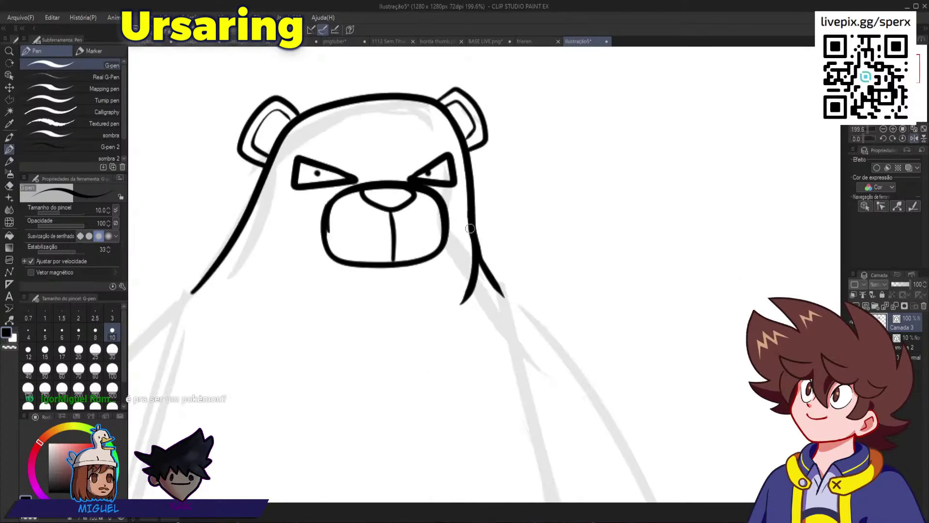
{"action": "key", "text": "ctrl+z"}
{"action": "left_click_drag", "start_coordinate": [468, 213], "coordinate": [445, 296]}
{"action": "key", "text": "h"}
{"action": "key", "text": "h"}
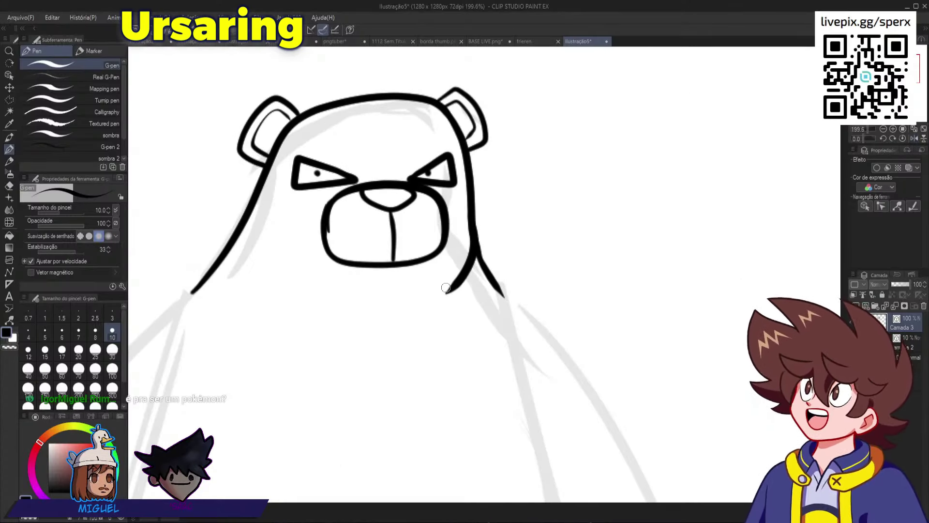
{"action": "scroll", "coordinate": [479, 226], "scroll_direction": "down", "scroll_amount": 6}
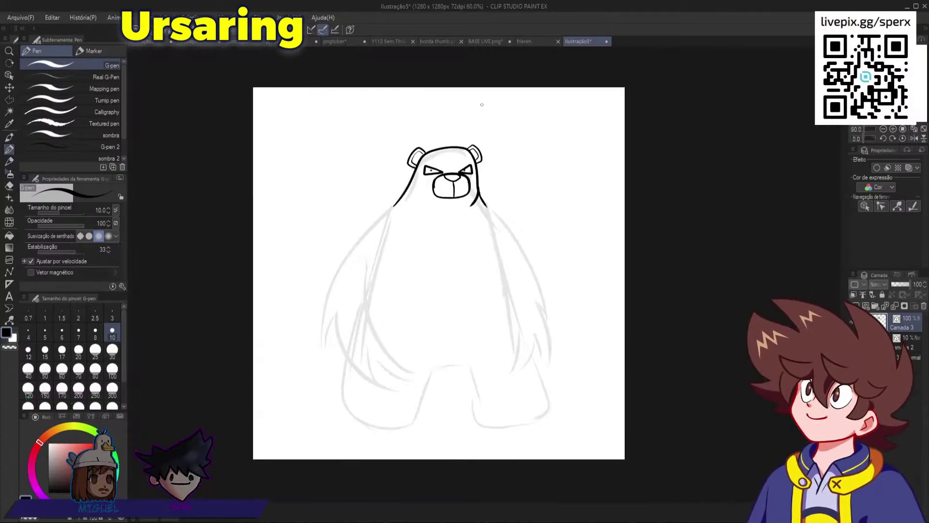
- Realign the stray line segment beside the muzzle with the muzzle outline and check the face mirrored
{"action": "scroll", "coordinate": [434, 214], "scroll_direction": "up", "scroll_amount": 1}
{"action": "scroll", "coordinate": [435, 214], "scroll_direction": "up", "scroll_amount": 2}
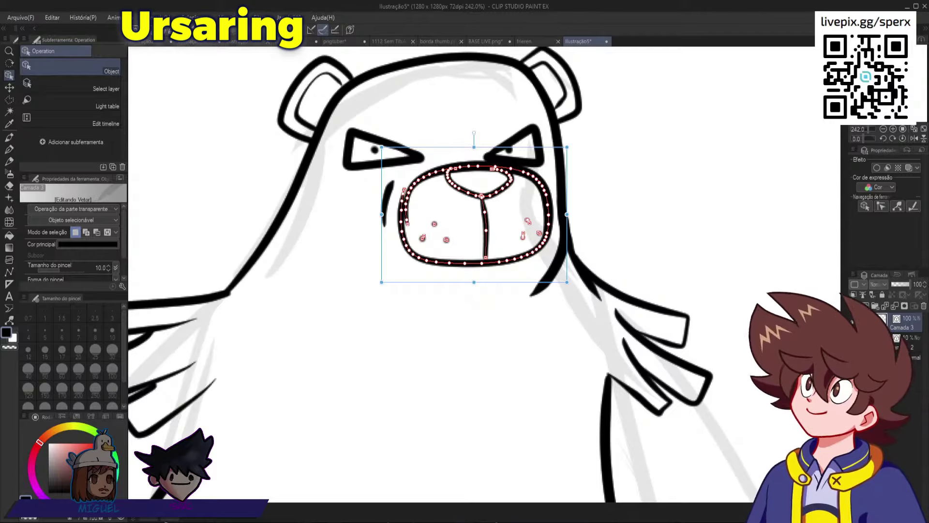
{"action": "left_click", "coordinate": [387, 204]}
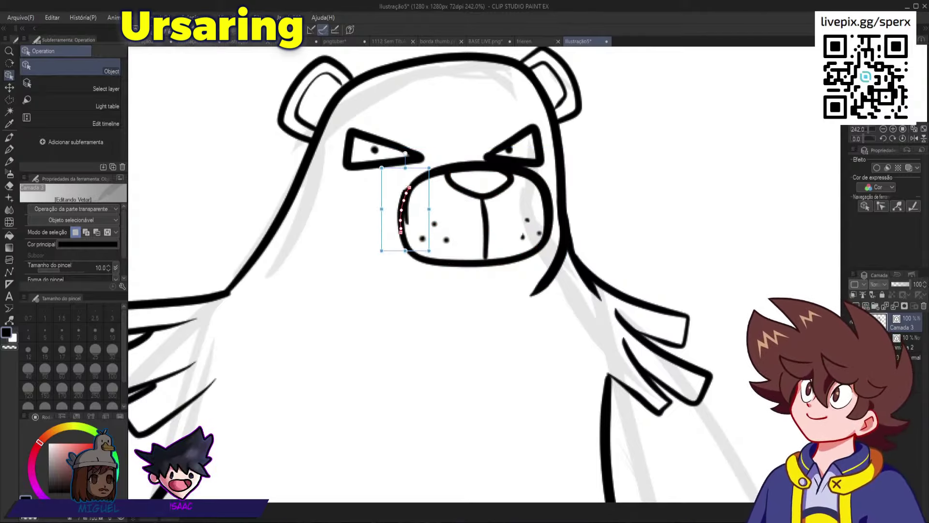
{"action": "key", "text": "h"}
{"action": "key", "text": "h"}
{"action": "scroll", "coordinate": [514, 228], "scroll_direction": "down", "scroll_amount": 6}
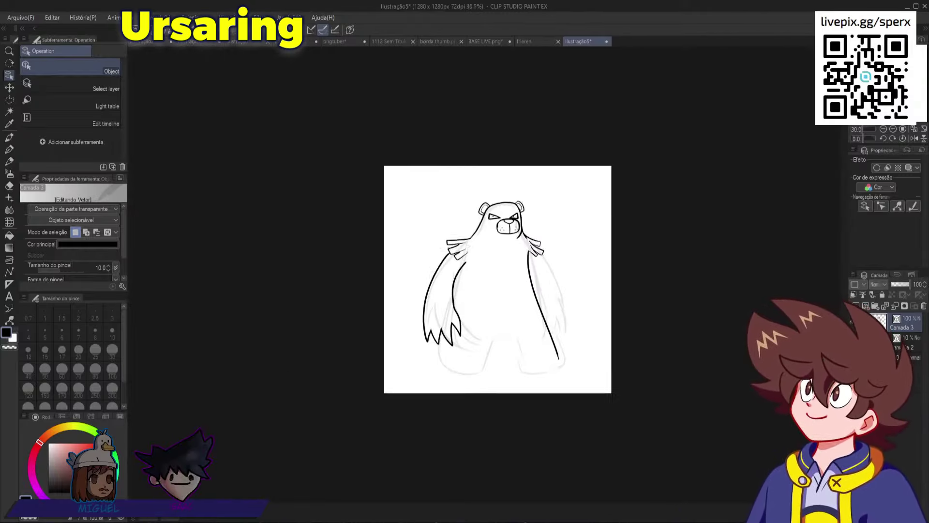
- Redraw the muzzle as a rounder oval with a solid black nose
{"action": "scroll", "coordinate": [501, 217], "scroll_direction": "up", "scroll_amount": 10}
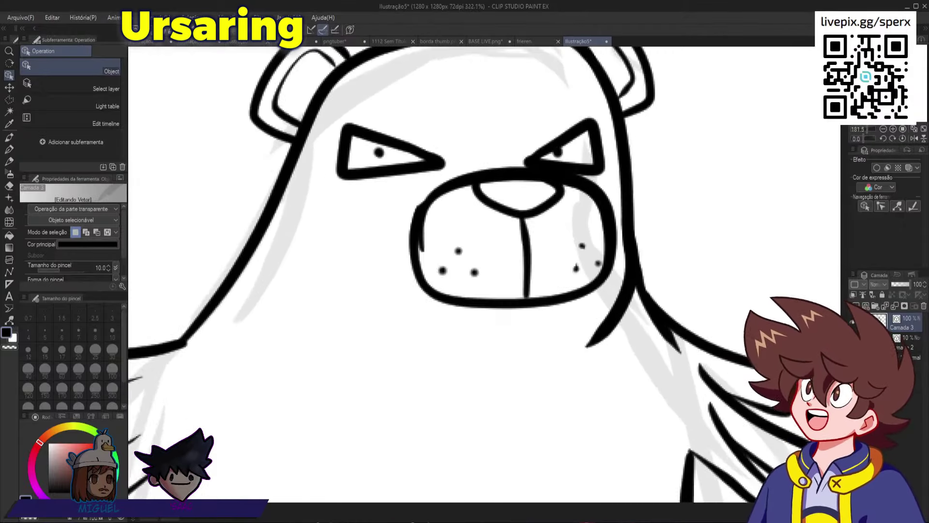
{"action": "scroll", "coordinate": [435, 228], "scroll_direction": "up", "scroll_amount": 1}
{"action": "key", "text": "e"}
{"action": "mouse_move", "coordinate": [499, 276]}
{"action": "left_mouse_down"}
{"action": "mouse_move", "coordinate": [435, 202]}
{"action": "mouse_move", "coordinate": [544, 225]}
{"action": "mouse_move", "coordinate": [572, 213]}
{"action": "left_mouse_up"}
{"action": "scroll", "coordinate": [450, 211], "scroll_direction": "down", "scroll_amount": 6}
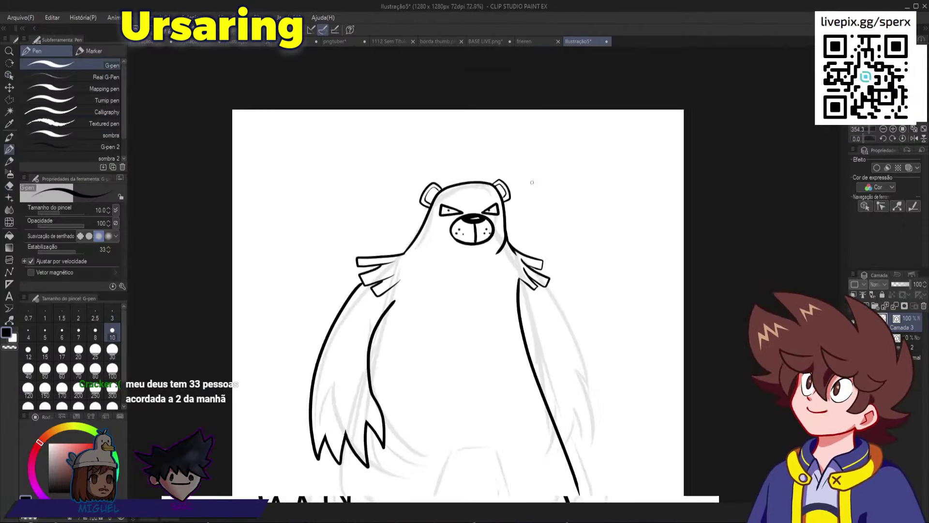
{"action": "scroll", "coordinate": [532, 182], "scroll_direction": "down", "scroll_amount": 2}
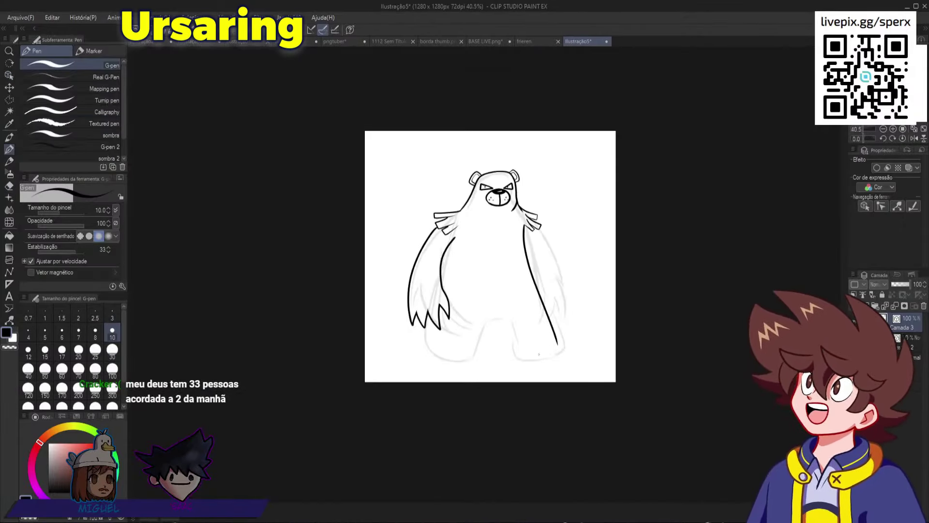
- Ink the pointed claws on the bear's far hand
{"action": "scroll", "coordinate": [433, 189], "scroll_direction": "up", "scroll_amount": 6}
{"action": "scroll", "coordinate": [584, 296], "scroll_direction": "down", "scroll_amount": 4}
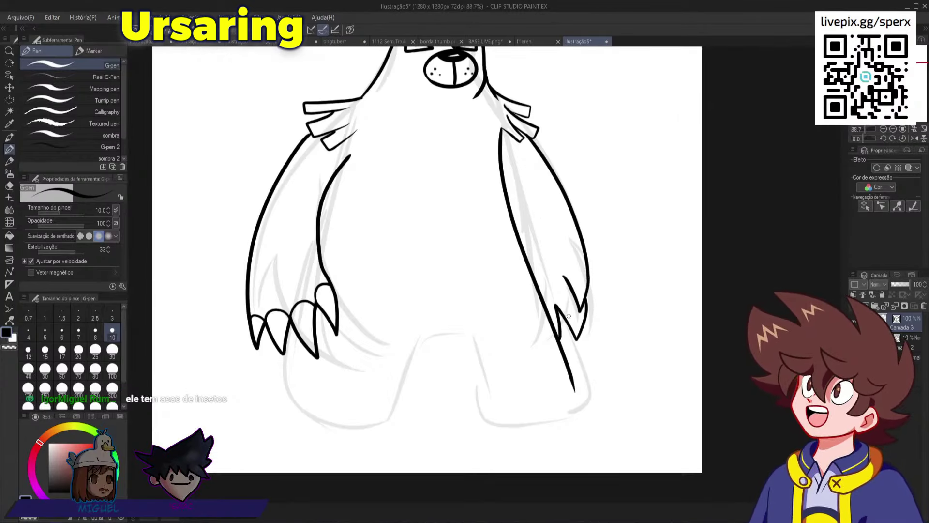
{"action": "left_click_drag", "start_coordinate": [585, 297], "coordinate": [580, 340]}
{"action": "mouse_move", "coordinate": [579, 339]}
{"action": "left_mouse_down"}
{"action": "mouse_move", "coordinate": [562, 306]}
{"action": "mouse_move", "coordinate": [565, 346]}
{"action": "left_mouse_up"}
{"action": "mouse_move", "coordinate": [565, 347]}
{"action": "left_mouse_down"}
{"action": "mouse_move", "coordinate": [549, 325]}
{"action": "mouse_move", "coordinate": [564, 340]}
{"action": "left_mouse_up"}
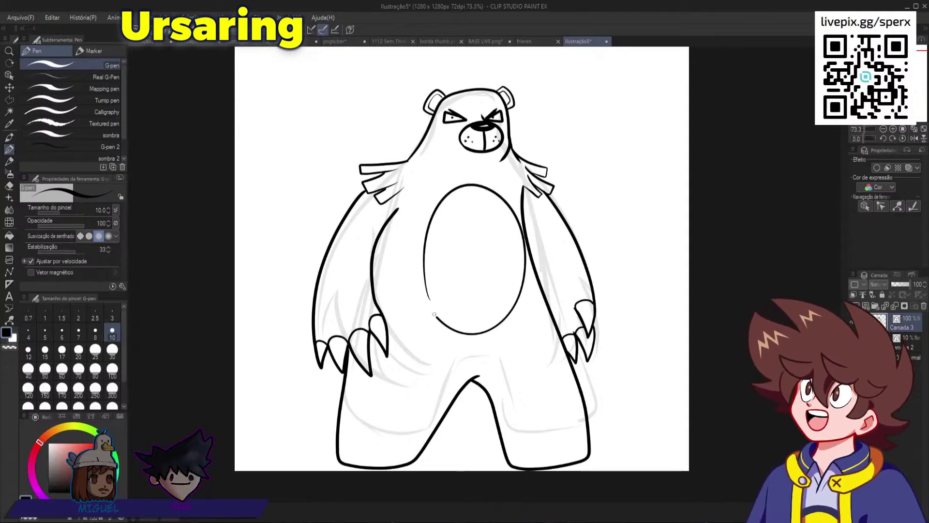
- Draw the belly ring as two concentric upright ovals, redoing the inner oval until it sits evenly inside the outer one
{"action": "mouse_move", "coordinate": [431, 317]}
{"action": "left_mouse_down"}
{"action": "mouse_move", "coordinate": [430, 237]}
{"action": "mouse_move", "coordinate": [516, 238]}
{"action": "left_mouse_up"}
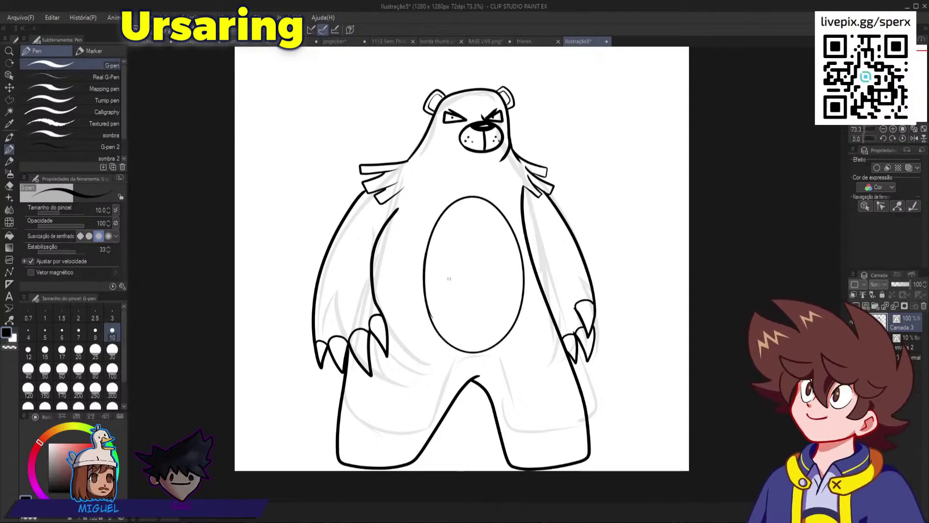
{"action": "mouse_move", "coordinate": [436, 288]}
{"action": "left_mouse_down"}
{"action": "mouse_move", "coordinate": [472, 212]}
{"action": "mouse_move", "coordinate": [504, 316]}
{"action": "mouse_move", "coordinate": [440, 290]}
{"action": "mouse_move", "coordinate": [440, 235]}
{"action": "mouse_move", "coordinate": [523, 270]}
{"action": "mouse_move", "coordinate": [462, 361]}
{"action": "mouse_move", "coordinate": [442, 249]}
{"action": "left_mouse_up"}
{"action": "key", "text": "ctrl+z"}
{"action": "mouse_move", "coordinate": [437, 302]}
{"action": "left_mouse_down"}
{"action": "mouse_move", "coordinate": [490, 201]}
{"action": "mouse_move", "coordinate": [481, 335]}
{"action": "mouse_move", "coordinate": [441, 246]}
{"action": "left_mouse_up"}
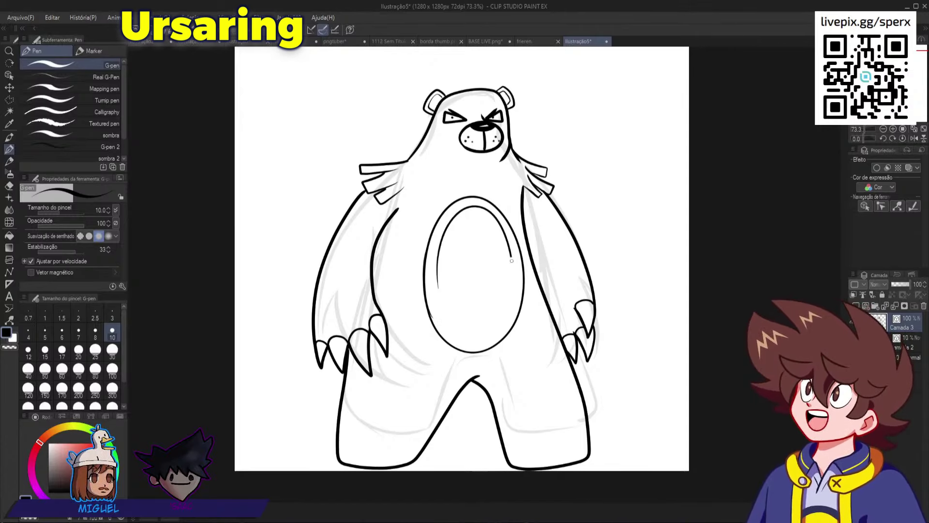
{"action": "left_click_drag", "start_coordinate": [512, 260], "coordinate": [453, 328]}
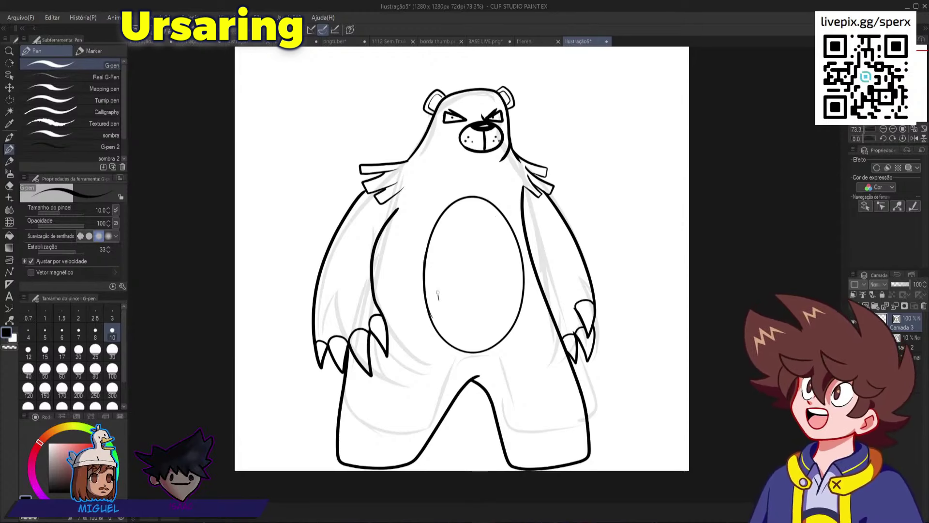
{"action": "left_click_drag", "start_coordinate": [437, 294], "coordinate": [484, 330]}
{"action": "mouse_move", "coordinate": [435, 300]}
{"action": "left_mouse_down"}
{"action": "mouse_move", "coordinate": [477, 209]}
{"action": "mouse_move", "coordinate": [507, 308]}
{"action": "left_mouse_up"}
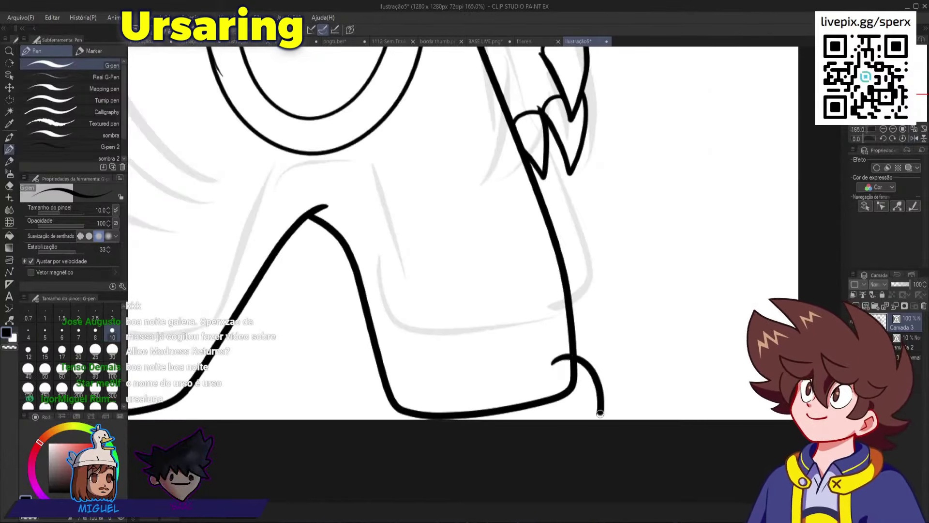
- Undo the curved stroke at the far foot's corner and ink pointed claws along both feet
{"action": "key", "text": "ctrl+z"}
{"action": "scroll", "coordinate": [548, 375], "scroll_direction": "down", "scroll_amount": 5}
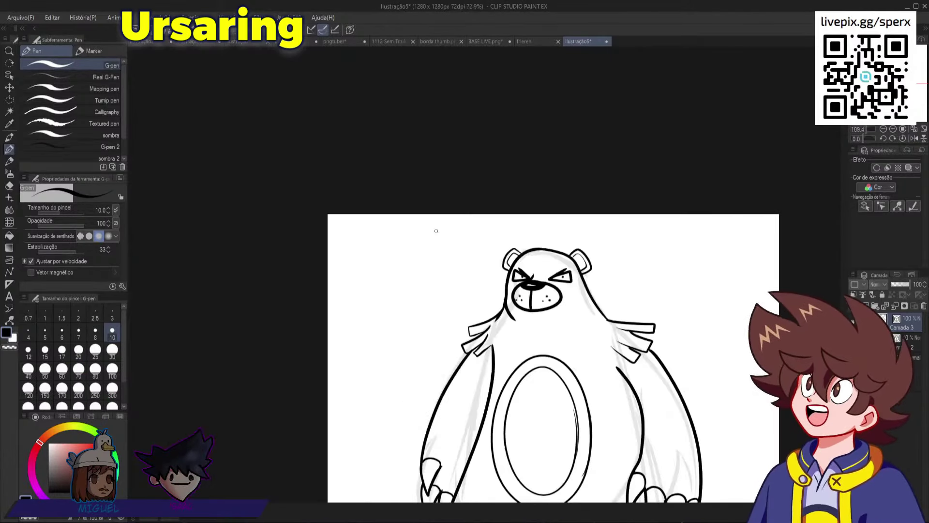
{"action": "scroll", "coordinate": [436, 231], "scroll_direction": "down", "scroll_amount": 3}
{"action": "scroll", "coordinate": [489, 258], "scroll_direction": "up", "scroll_amount": 2}
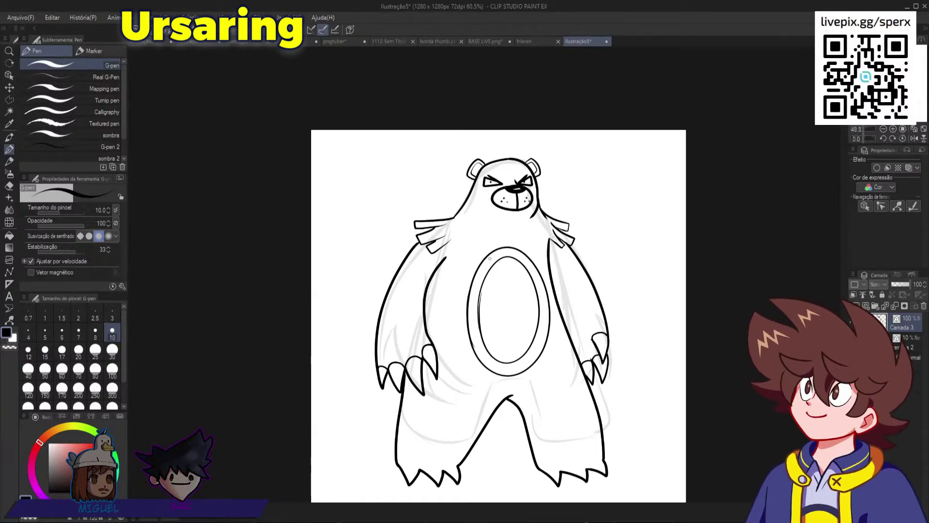
- Draw a lower jaw beneath the muzzle, try fur lines under the chin, and check the face mirrored
{"action": "scroll", "coordinate": [490, 257], "scroll_direction": "up", "scroll_amount": 8}
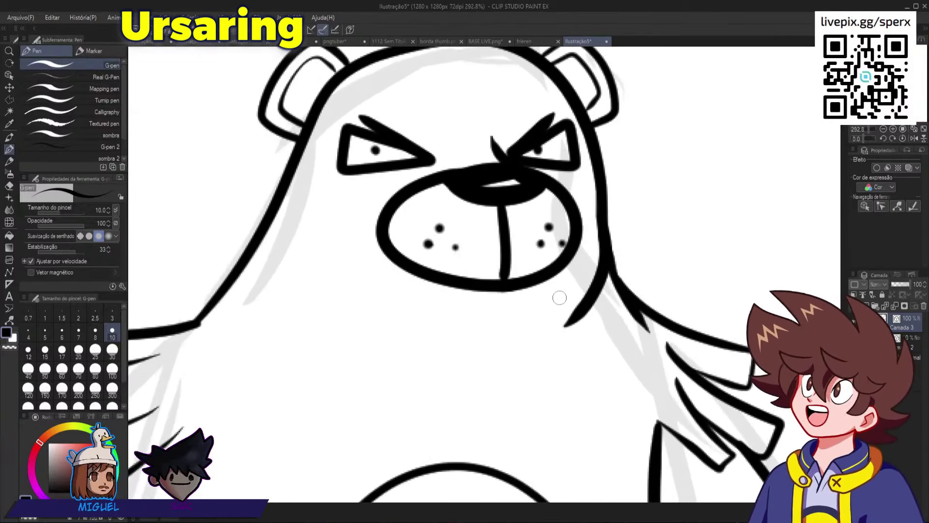
{"action": "left_click_drag", "start_coordinate": [542, 282], "coordinate": [544, 296]}
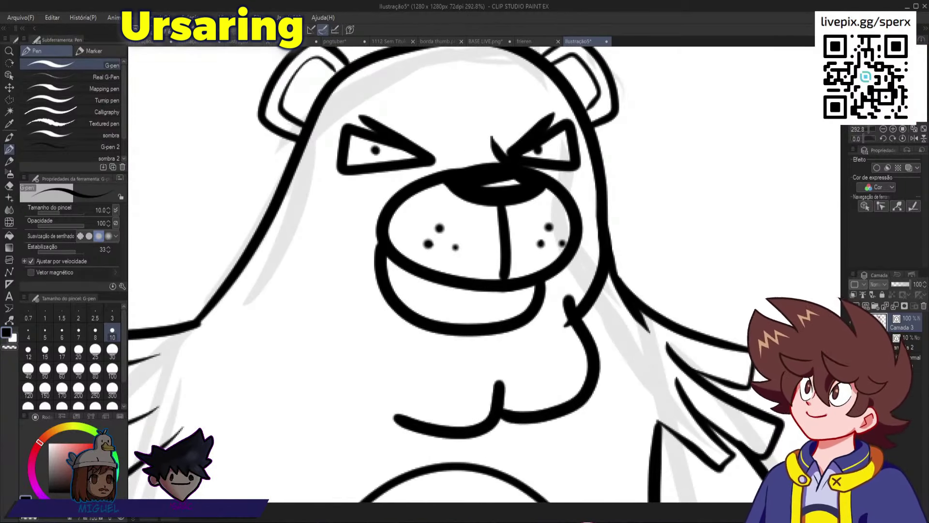
{"action": "key", "text": "h"}
{"action": "key", "text": "h"}
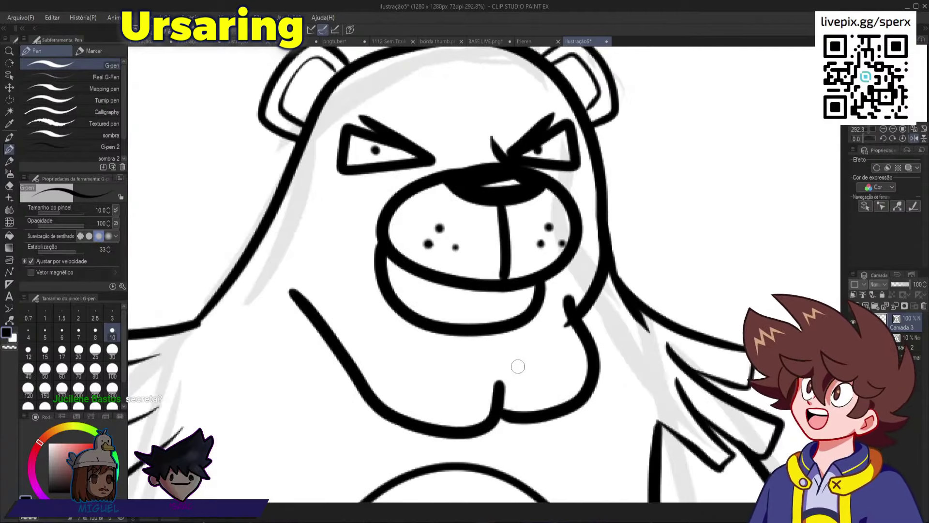
- Examine the whole figure's balance and proportions in normal and mirrored view
{"action": "scroll", "coordinate": [416, 300], "scroll_direction": "down", "scroll_amount": 10}
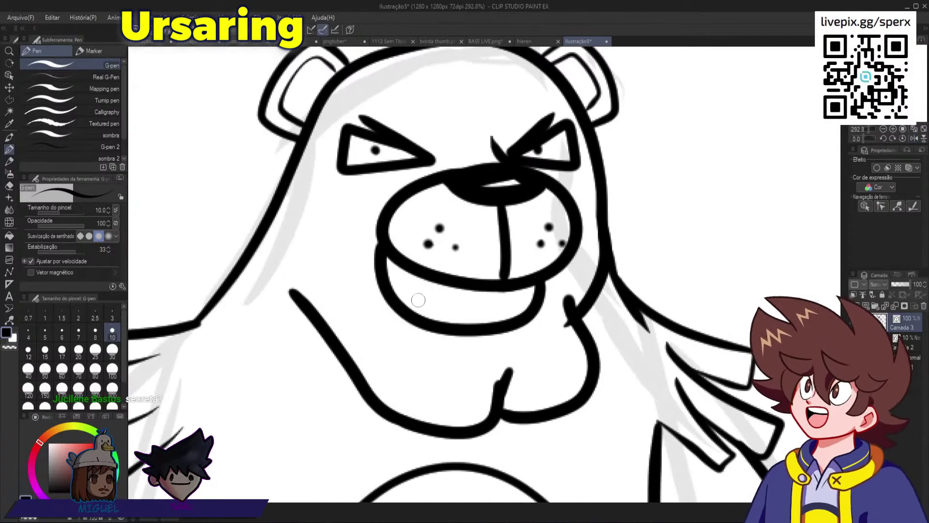
{"action": "key", "text": "h"}
{"action": "scroll", "coordinate": [510, 167], "scroll_direction": "down", "scroll_amount": 1}
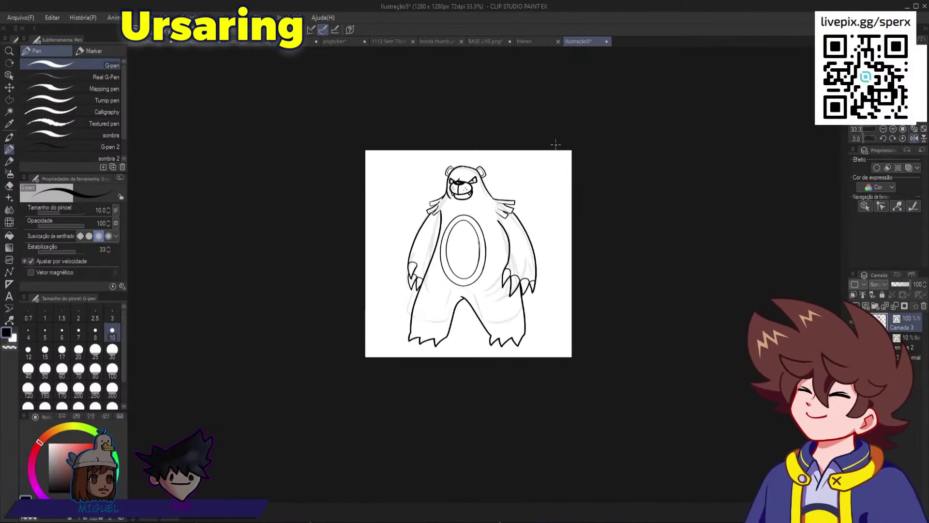
{"action": "key", "text": "h"}
{"action": "scroll", "coordinate": [521, 184], "scroll_direction": "up", "scroll_amount": 2}
{"action": "scroll", "coordinate": [523, 174], "scroll_direction": "down", "scroll_amount": 4}
{"action": "scroll", "coordinate": [527, 176], "scroll_direction": "up", "scroll_amount": 8}
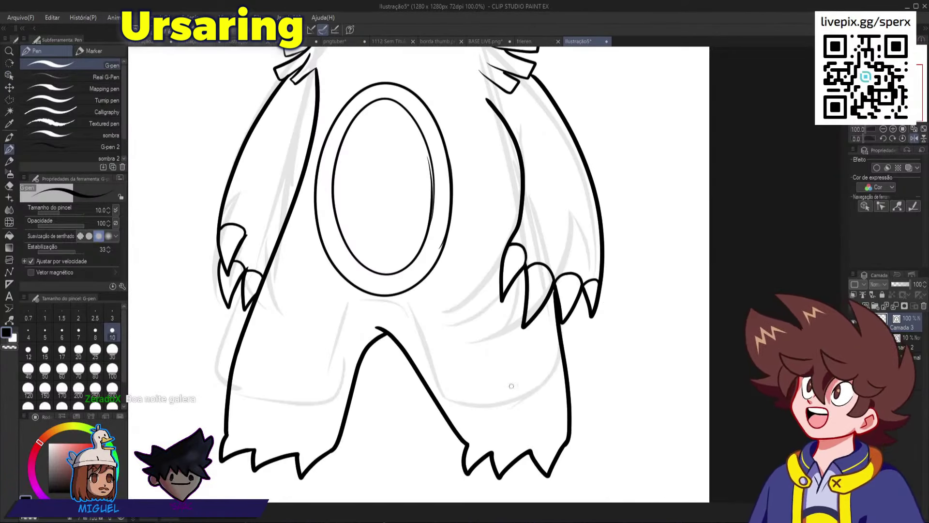
{"action": "scroll", "coordinate": [511, 385], "scroll_direction": "down", "scroll_amount": 3}
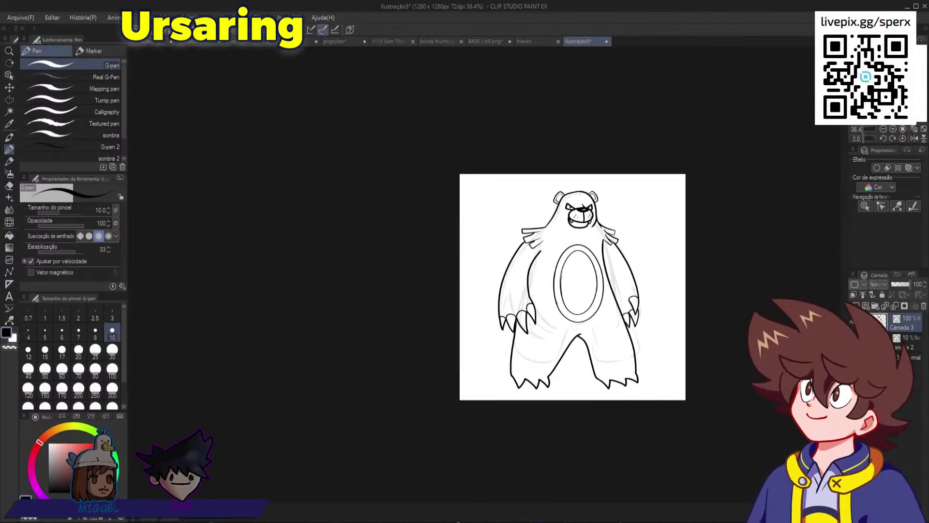
- Stretch the line art slightly downward with Transform to make the bear taller
{"action": "key", "text": "ctrl+t"}
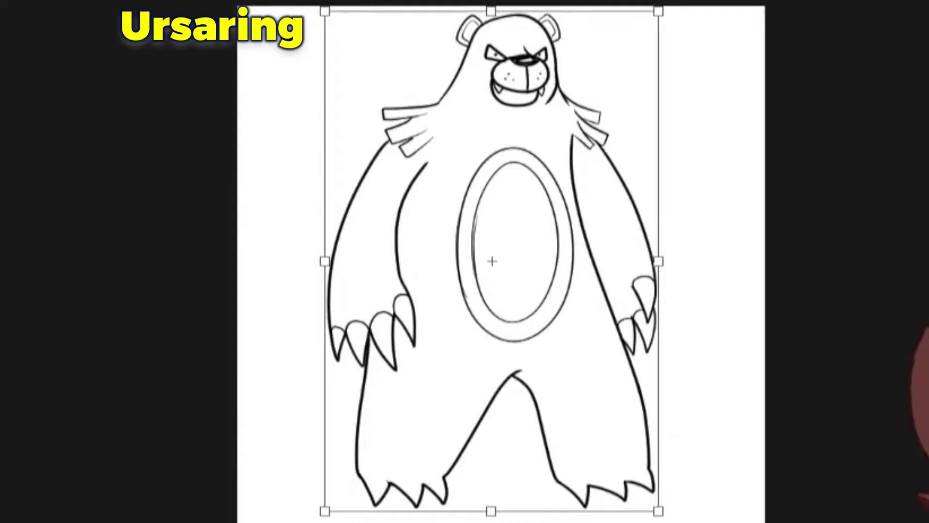
{"action": "left_click_drag", "start_coordinate": [491, 511], "coordinate": [490, 518]}
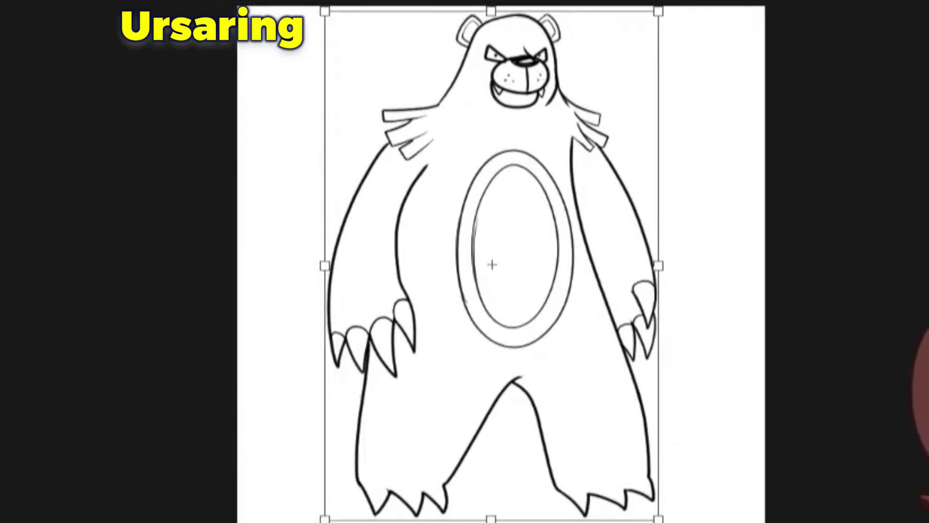
{"action": "key", "text": "Return"}
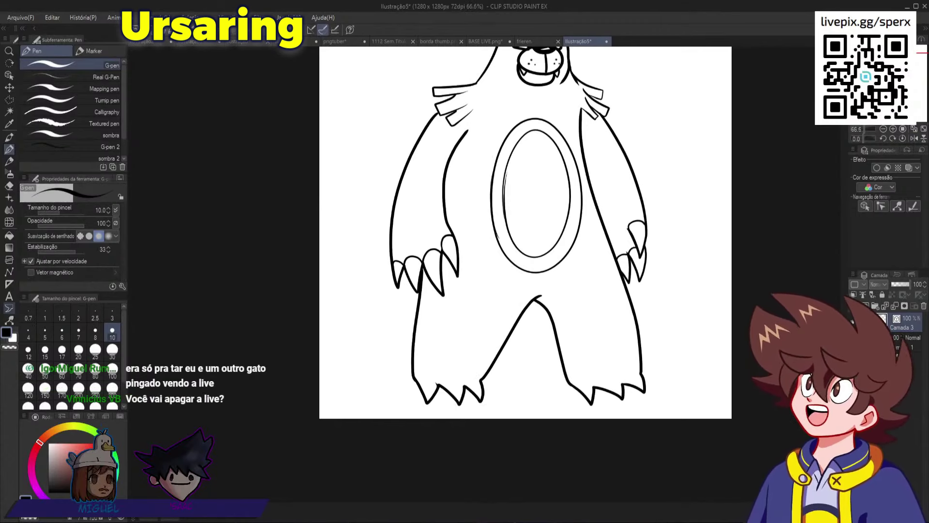
- Colour the bear reddish brown with a yellow belly ring, cream claws, and a pale pink muzzle and inner ears
{"action": "key", "text": "y"}
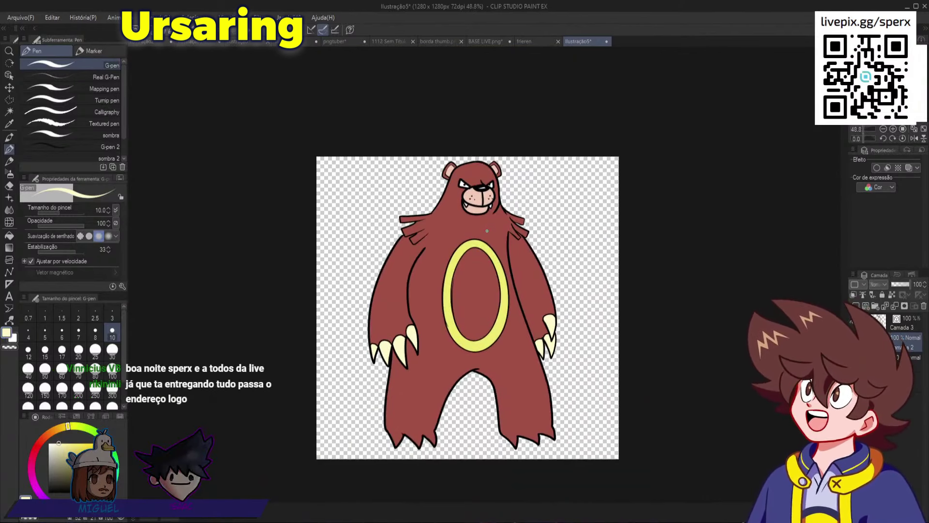
{"action": "scroll", "coordinate": [487, 230], "scroll_direction": "down", "scroll_amount": 4}
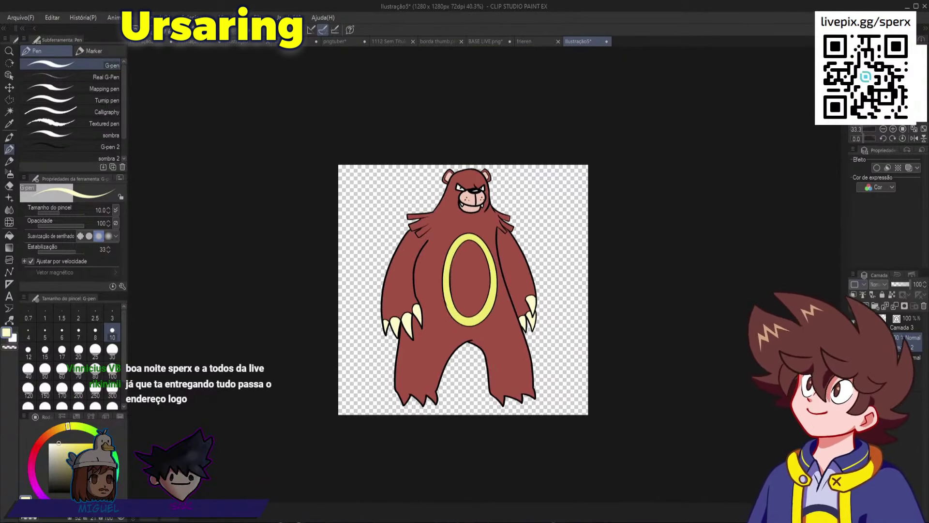
- Shade the bear's body, arms and legs in dark purple on a Multiply layer and lower the layer opacity to 46%
{"action": "scroll", "coordinate": [490, 220], "scroll_direction": "up", "scroll_amount": 4}
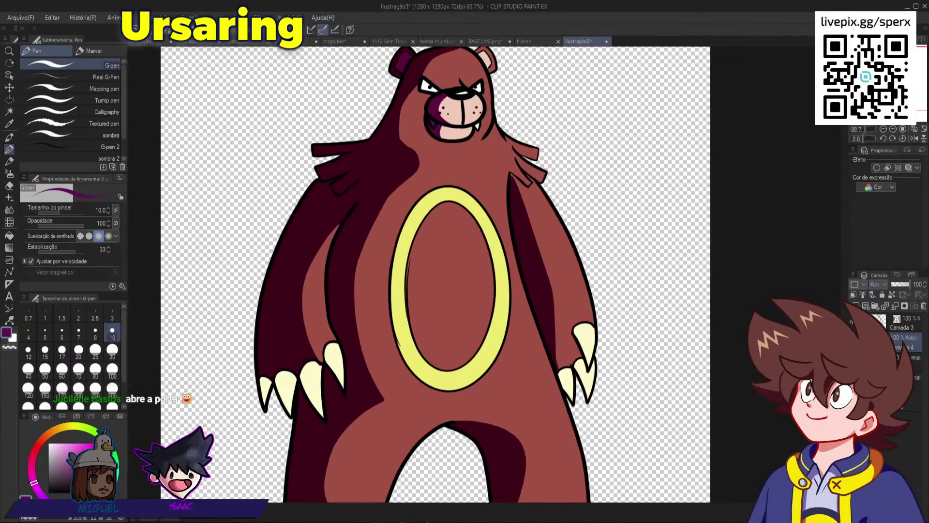
{"action": "left_click", "coordinate": [901, 284]}
{"action": "scroll", "coordinate": [479, 222], "scroll_direction": "down", "scroll_amount": 5}
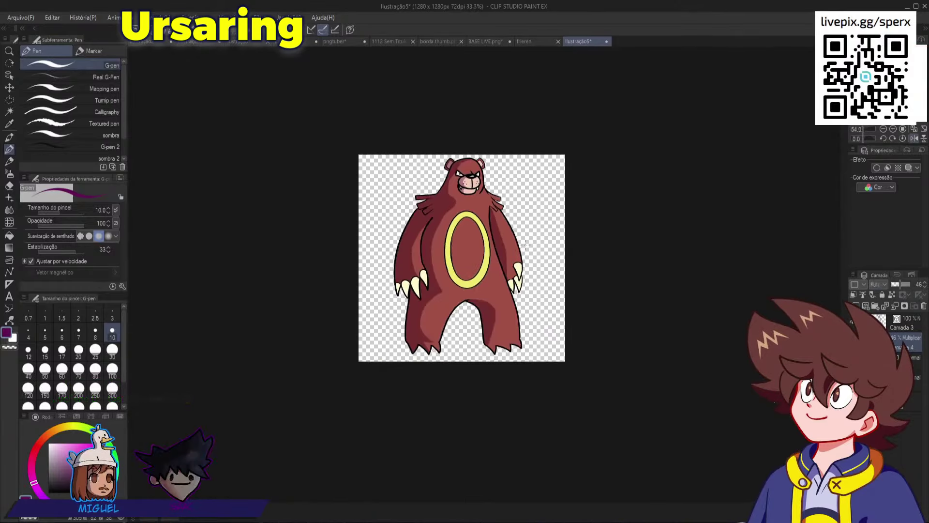
{"action": "scroll", "coordinate": [487, 222], "scroll_direction": "up", "scroll_amount": 1}
{"action": "scroll", "coordinate": [486, 222], "scroll_direction": "up", "scroll_amount": 1}
{"action": "scroll", "coordinate": [486, 222], "scroll_direction": "down", "scroll_amount": 2}
{"action": "scroll", "coordinate": [489, 242], "scroll_direction": "up", "scroll_amount": 4}
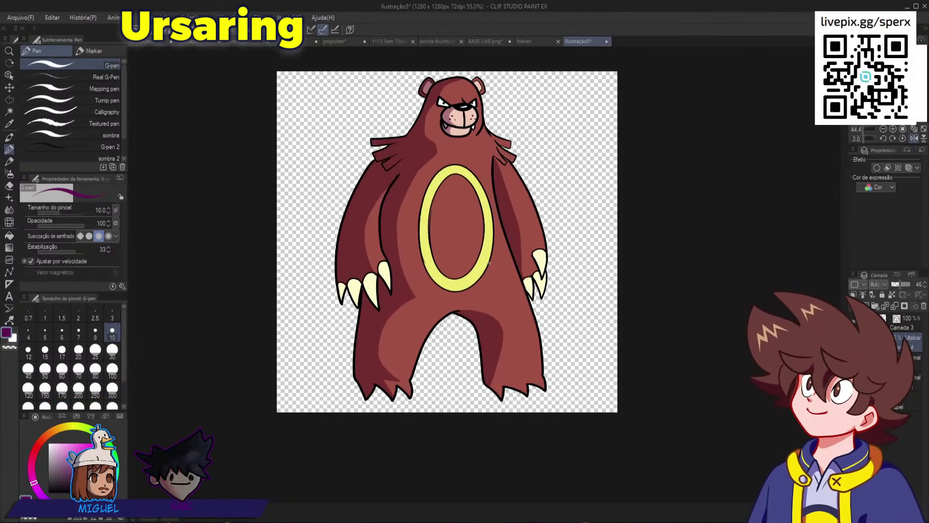
- Add small light orange highlight marks across the bear's fur and a white background behind it
{"action": "scroll", "coordinate": [496, 296], "scroll_direction": "up", "scroll_amount": 1}
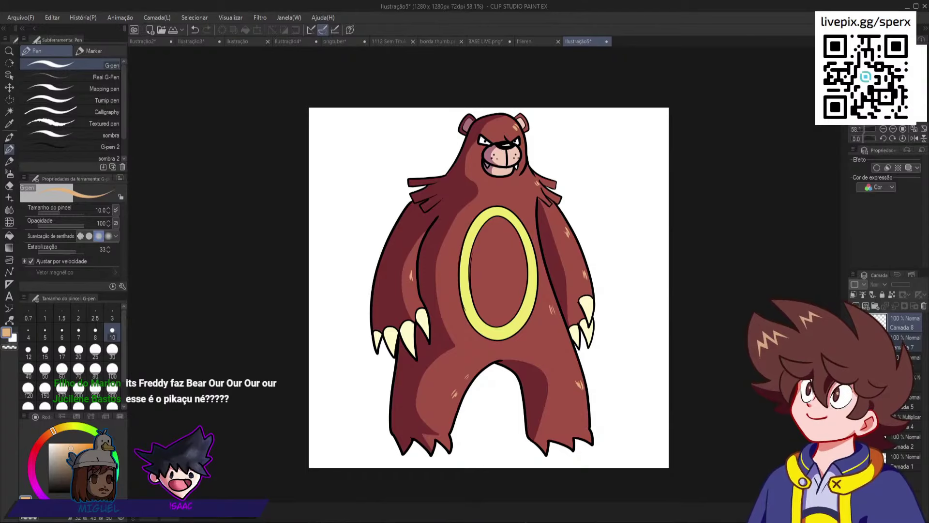
{"action": "scroll", "coordinate": [504, 300], "scroll_direction": "down", "scroll_amount": 1}
{"action": "scroll", "coordinate": [503, 300], "scroll_direction": "up", "scroll_amount": 1}
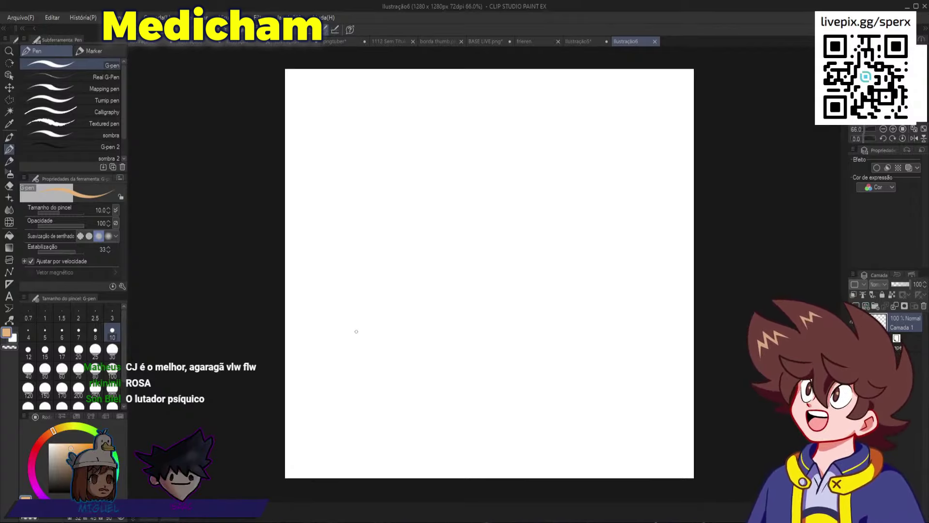
{"action": "scroll", "coordinate": [491, 216], "scroll_direction": "down", "scroll_amount": 2}
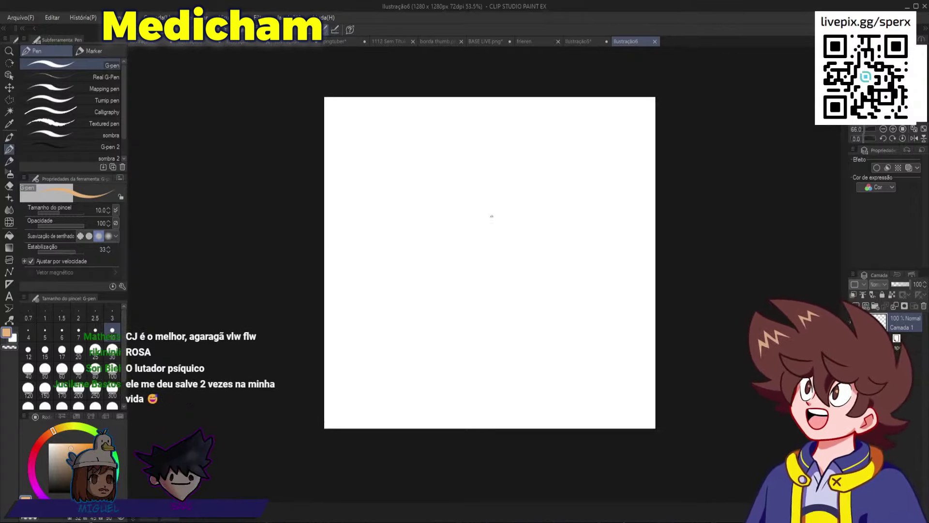
{"action": "scroll", "coordinate": [489, 162], "scroll_direction": "up", "scroll_amount": 3}
{"action": "scroll", "coordinate": [531, 244], "scroll_direction": "down", "scroll_amount": 2}
{"action": "scroll", "coordinate": [532, 226], "scroll_direction": "up", "scroll_amount": 3}
{"action": "scroll", "coordinate": [532, 225], "scroll_direction": "up", "scroll_amount": 1}
{"action": "scroll", "coordinate": [528, 222], "scroll_direction": "down", "scroll_amount": 3}
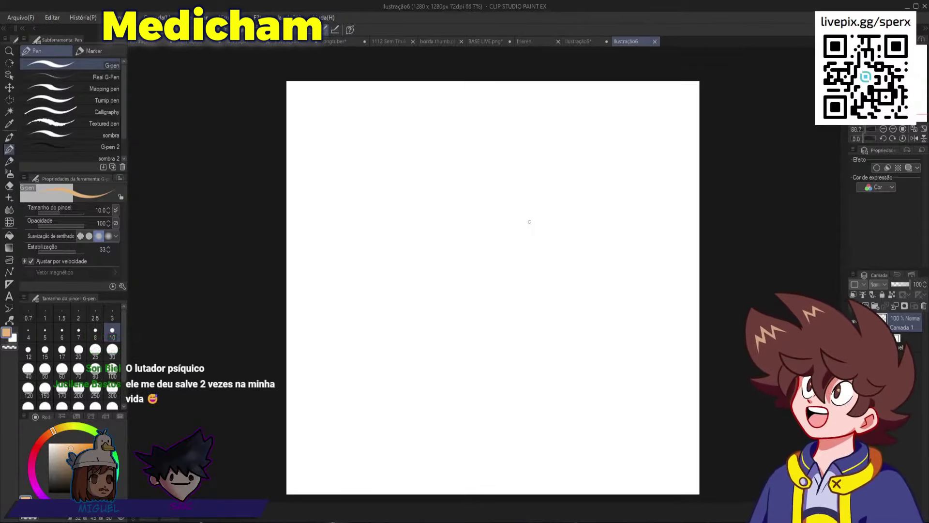
- On the blank canvas, draw Medicham's tall rounded headpiece in black, with a long flap on one side and a short one on the other
{"action": "scroll", "coordinate": [529, 222], "scroll_direction": "up", "scroll_amount": 2}
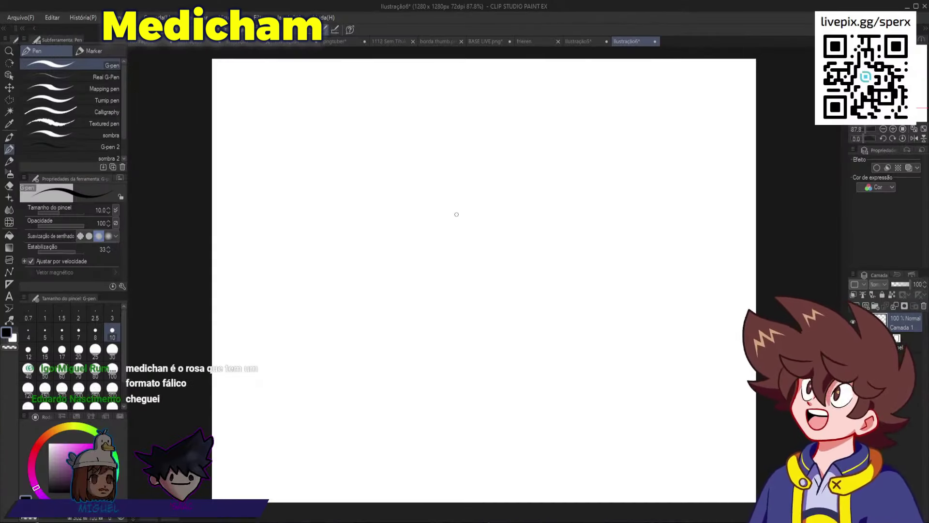
{"action": "mouse_move", "coordinate": [456, 214]}
{"action": "left_mouse_down"}
{"action": "mouse_move", "coordinate": [498, 103]}
{"action": "mouse_move", "coordinate": [546, 220]}
{"action": "left_mouse_up"}
{"action": "mouse_move", "coordinate": [460, 198]}
{"action": "left_mouse_down"}
{"action": "mouse_move", "coordinate": [431, 249]}
{"action": "mouse_move", "coordinate": [454, 258]}
{"action": "left_mouse_up"}
{"action": "key", "text": "ctrl+z"}
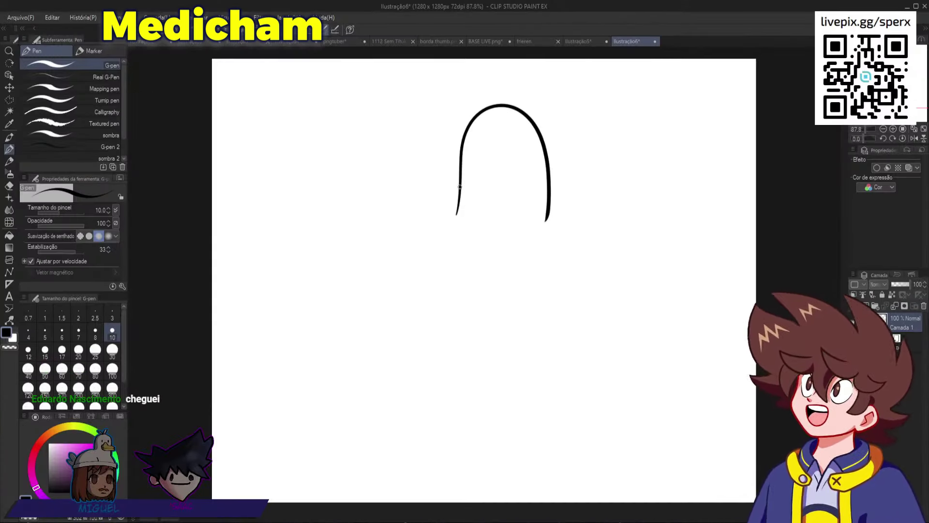
{"action": "mouse_move", "coordinate": [462, 194]}
{"action": "left_mouse_down"}
{"action": "mouse_move", "coordinate": [452, 264]}
{"action": "mouse_move", "coordinate": [478, 223]}
{"action": "mouse_move", "coordinate": [554, 216]}
{"action": "mouse_move", "coordinate": [520, 206]}
{"action": "mouse_move", "coordinate": [434, 256]}
{"action": "mouse_move", "coordinate": [461, 271]}
{"action": "mouse_move", "coordinate": [499, 222]}
{"action": "mouse_move", "coordinate": [544, 217]}
{"action": "mouse_move", "coordinate": [456, 206]}
{"action": "mouse_move", "coordinate": [432, 262]}
{"action": "mouse_move", "coordinate": [487, 211]}
{"action": "mouse_move", "coordinate": [523, 212]}
{"action": "left_mouse_up"}
{"action": "key", "text": "ctrl+z"}
{"action": "key", "text": "ctrl+z"}
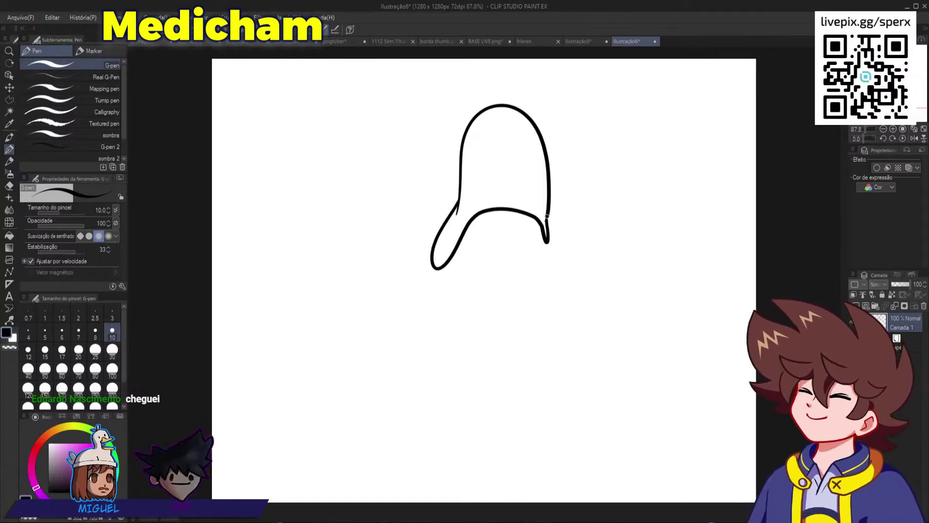
{"action": "scroll", "coordinate": [466, 209], "scroll_direction": "up", "scroll_amount": 2}
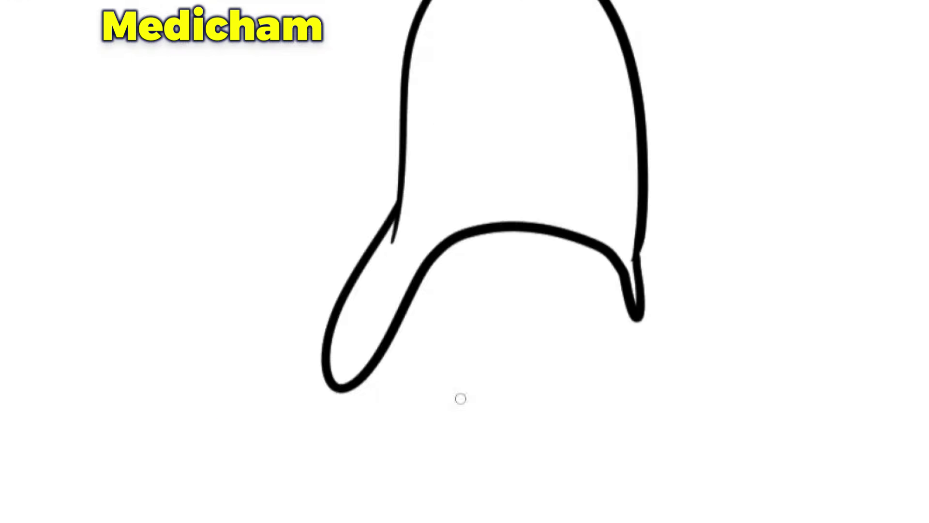
{"action": "mouse_move", "coordinate": [370, 363]}
{"action": "left_mouse_down"}
{"action": "mouse_move", "coordinate": [425, 508]}
{"action": "mouse_move", "coordinate": [441, 508]}
{"action": "left_mouse_up"}
{"action": "key", "text": "ctrl+z"}
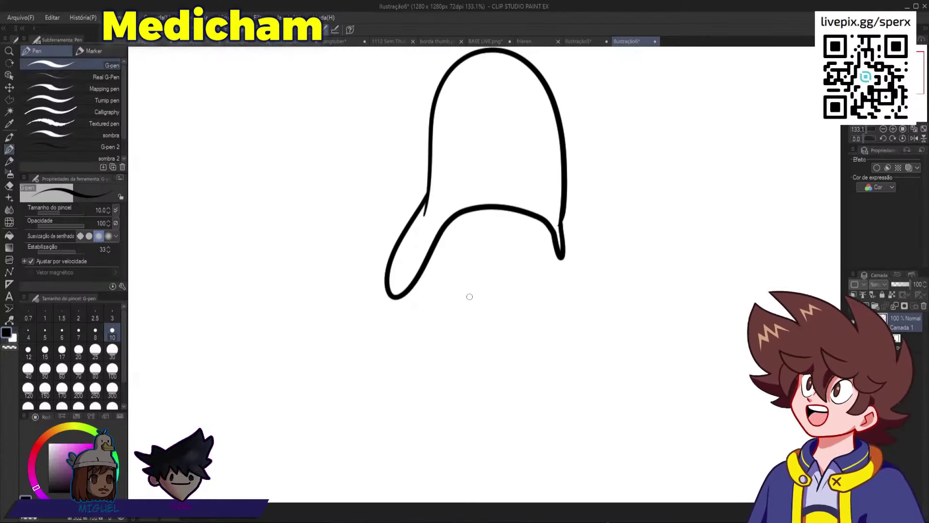
{"action": "mouse_move", "coordinate": [456, 292]}
{"action": "left_mouse_down"}
{"action": "mouse_move", "coordinate": [508, 279]}
{"action": "mouse_move", "coordinate": [557, 288]}
{"action": "left_mouse_up"}
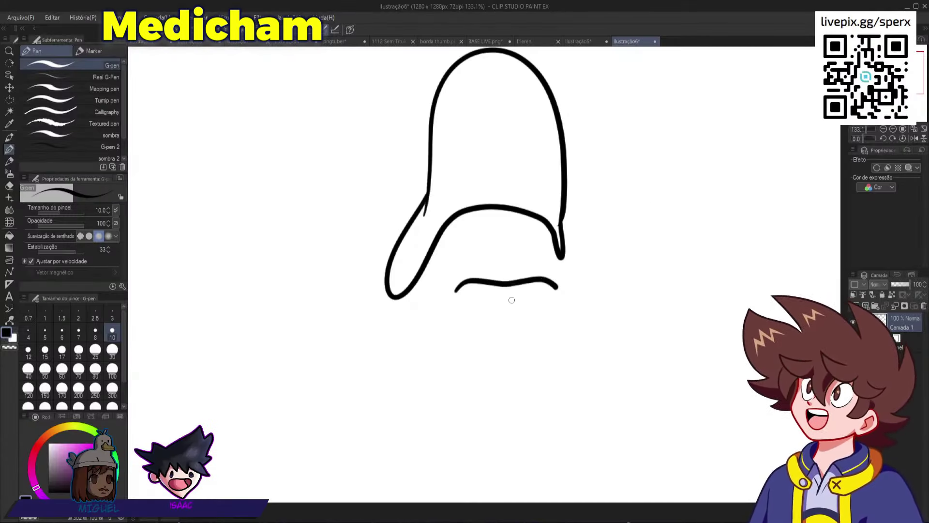
{"action": "mouse_move", "coordinate": [443, 295]}
{"action": "left_mouse_down"}
{"action": "mouse_move", "coordinate": [448, 273]}
{"action": "mouse_move", "coordinate": [481, 263]}
{"action": "mouse_move", "coordinate": [563, 271]}
{"action": "mouse_move", "coordinate": [574, 289]}
{"action": "left_mouse_up"}
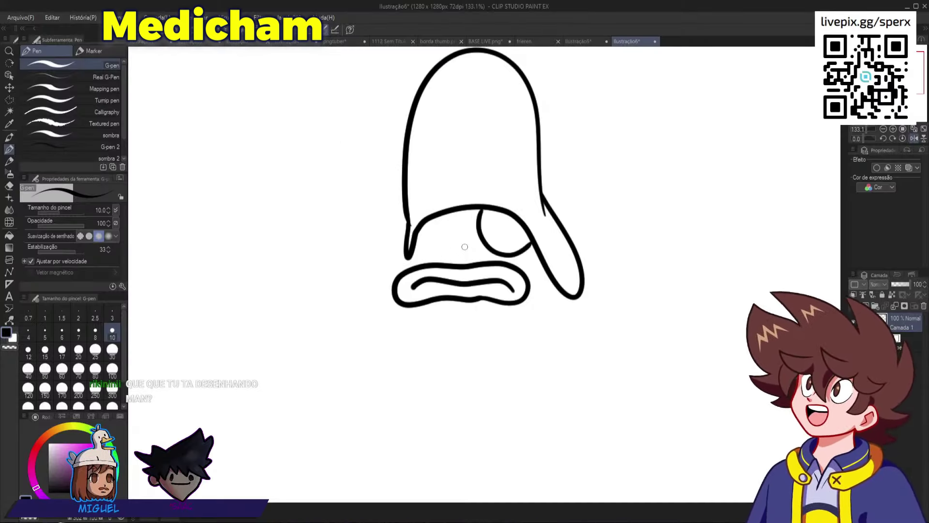
{"action": "key", "text": "h"}
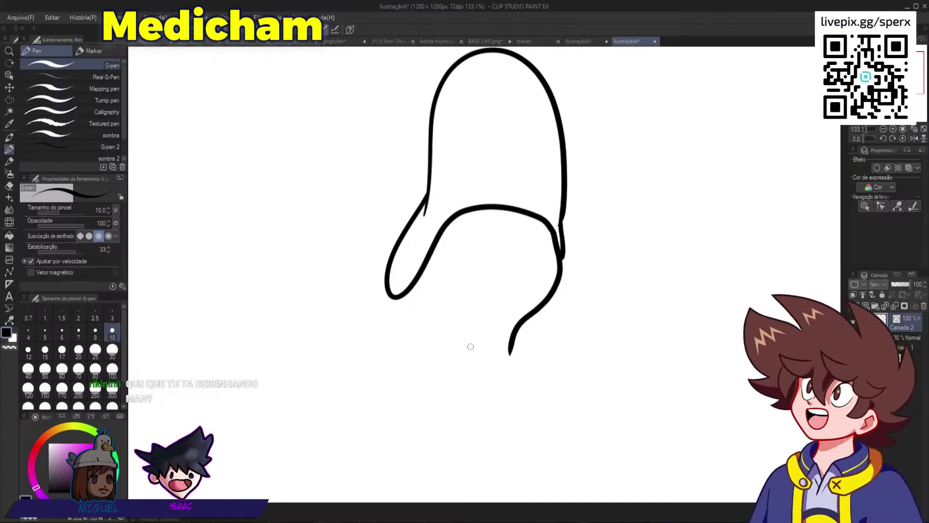
- Draw the back of the face and neck as a long line running down from beneath the long flap
{"action": "left_click_drag", "start_coordinate": [451, 332], "coordinate": [414, 286]}
{"action": "key", "text": "ctrl+z"}
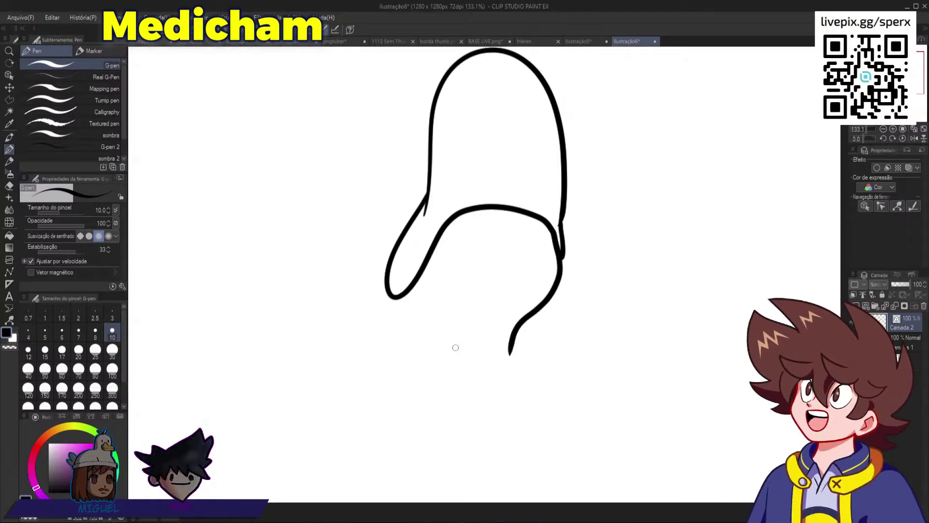
{"action": "left_click_drag", "start_coordinate": [429, 243], "coordinate": [423, 350]}
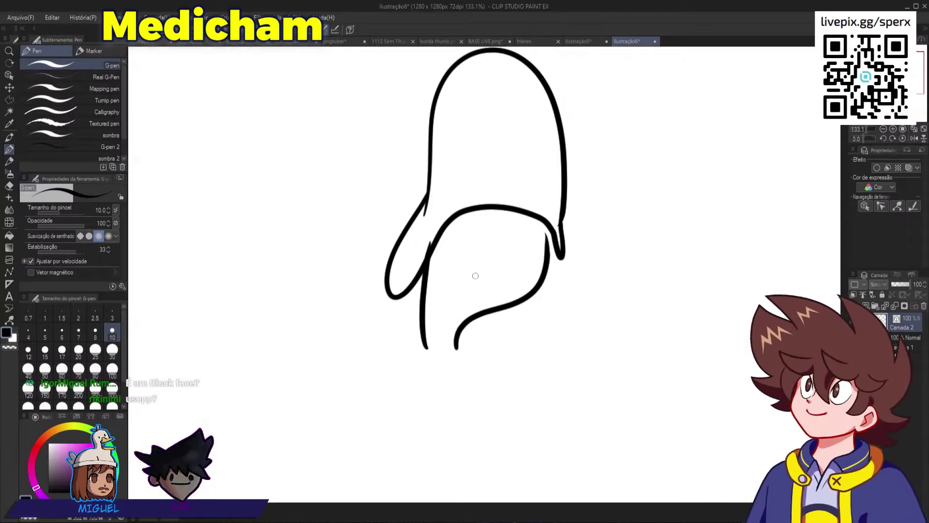
- Draw full protruding lips with the jaw and neck line below them, compare the face mirrored, and reshape the upper lip with Pinch vector line
{"action": "mouse_move", "coordinate": [466, 274]}
{"action": "left_mouse_down"}
{"action": "mouse_move", "coordinate": [552, 262]}
{"action": "mouse_move", "coordinate": [532, 288]}
{"action": "mouse_move", "coordinate": [469, 279]}
{"action": "left_mouse_up"}
{"action": "left_click_drag", "start_coordinate": [556, 298], "coordinate": [463, 281]}
{"action": "key", "text": "h"}
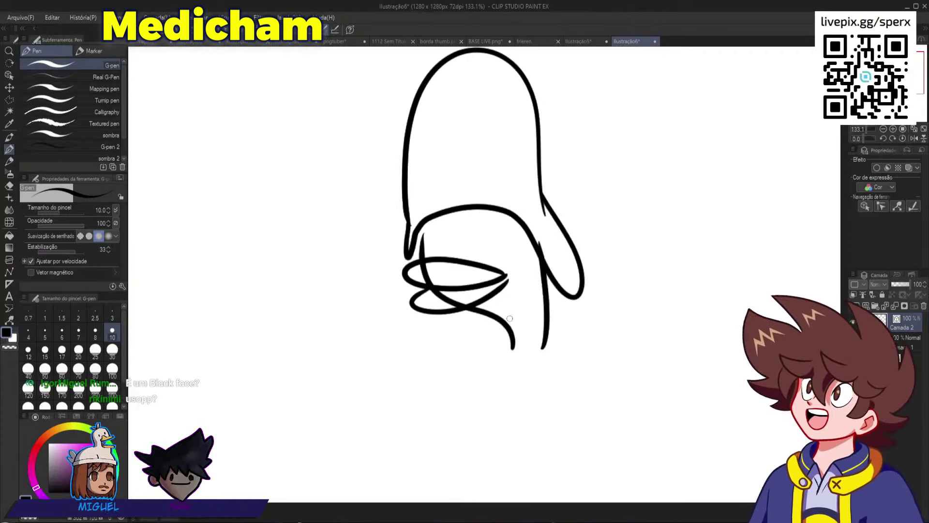
{"action": "key", "text": "h"}
{"action": "key", "text": "h"}
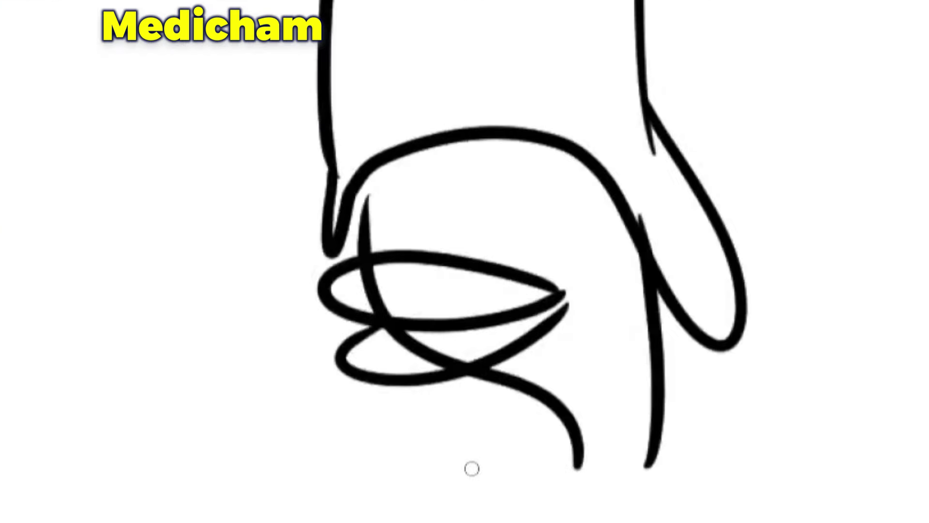
{"action": "key", "text": "h"}
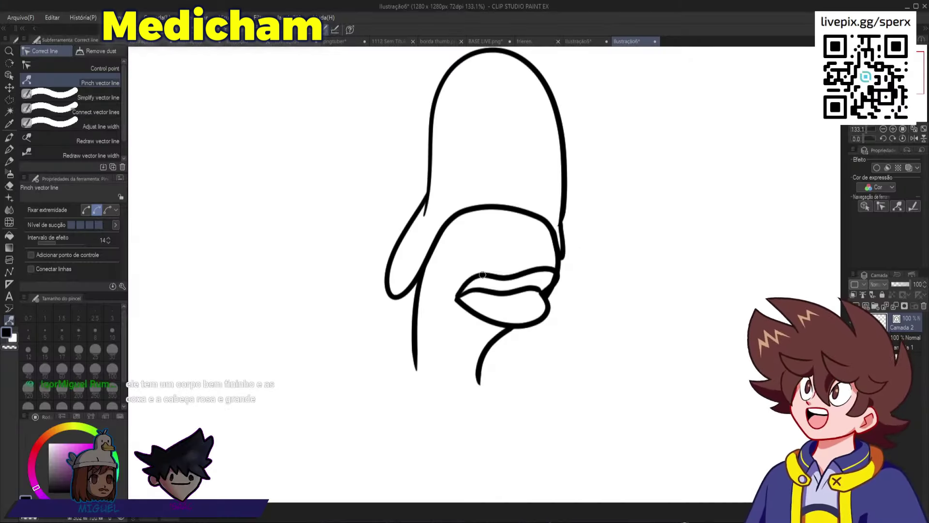
{"action": "left_click_drag", "start_coordinate": [483, 274], "coordinate": [483, 266]}
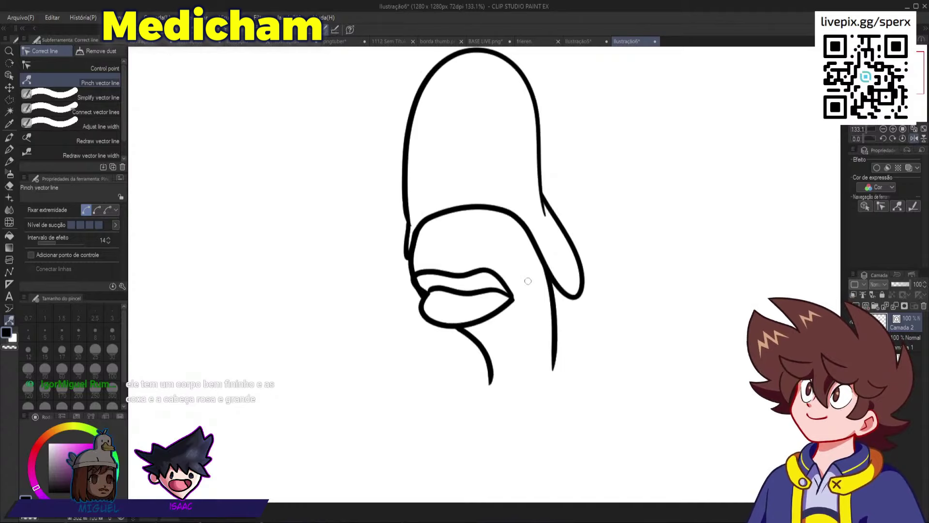
- Draw two angry eyes with slanted brows beneath the headpiece rim and double-outlined diamond ornaments on the headpiece
{"action": "key", "text": "h"}
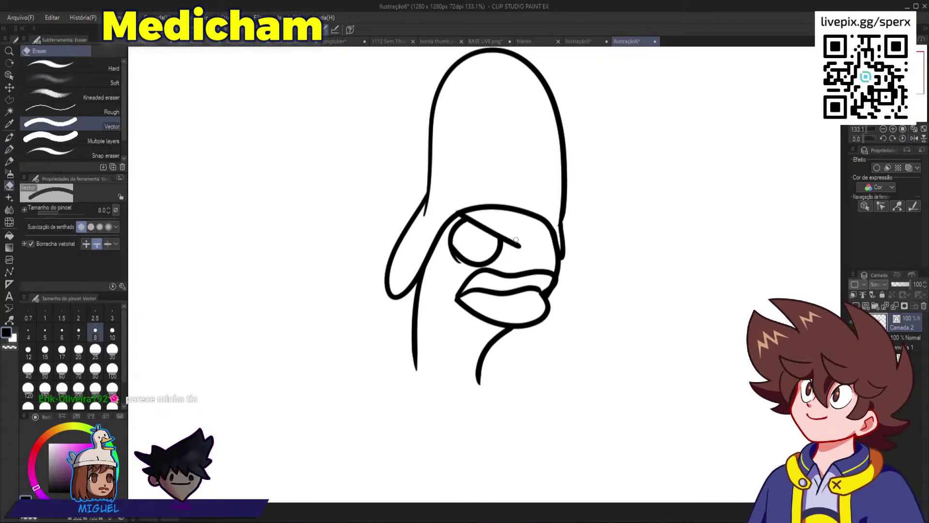
{"action": "key", "text": "p"}
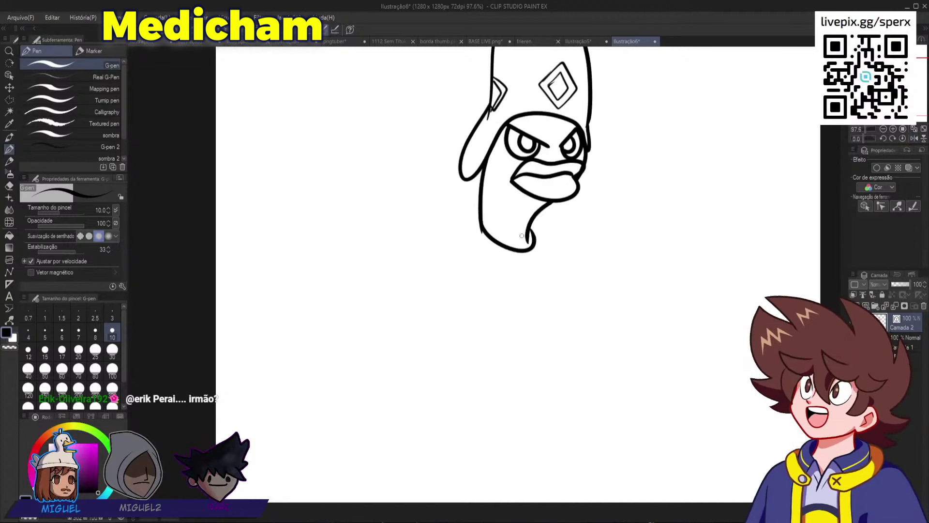
- Close the base of the neck with a curved line and wrap a thick rounded collar around it
{"action": "key", "text": "ctrl+z"}
{"action": "left_click_drag", "start_coordinate": [482, 232], "coordinate": [527, 241]}
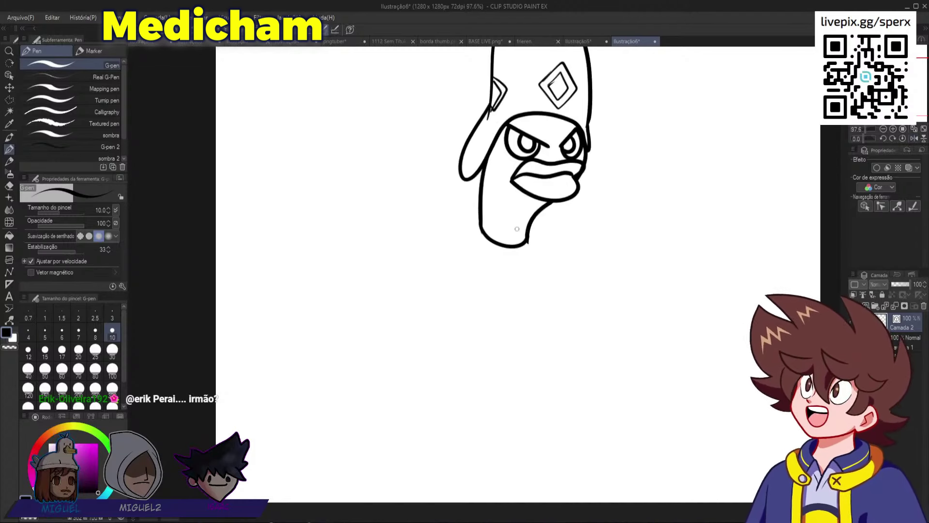
{"action": "mouse_move", "coordinate": [476, 219]}
{"action": "left_mouse_down"}
{"action": "mouse_move", "coordinate": [501, 258]}
{"action": "mouse_move", "coordinate": [541, 250]}
{"action": "left_mouse_up"}
- Draw a narrow torso beneath the collar, with huge rounded thighs and thin lower legs ending in small feet
{"action": "mouse_move", "coordinate": [475, 231]}
{"action": "left_mouse_down"}
{"action": "mouse_move", "coordinate": [453, 312]}
{"action": "mouse_move", "coordinate": [541, 255]}
{"action": "left_mouse_up"}
{"action": "key", "text": "ctrl+z"}
{"action": "mouse_move", "coordinate": [474, 232]}
{"action": "left_mouse_down"}
{"action": "mouse_move", "coordinate": [526, 324]}
{"action": "mouse_move", "coordinate": [543, 254]}
{"action": "left_mouse_up"}
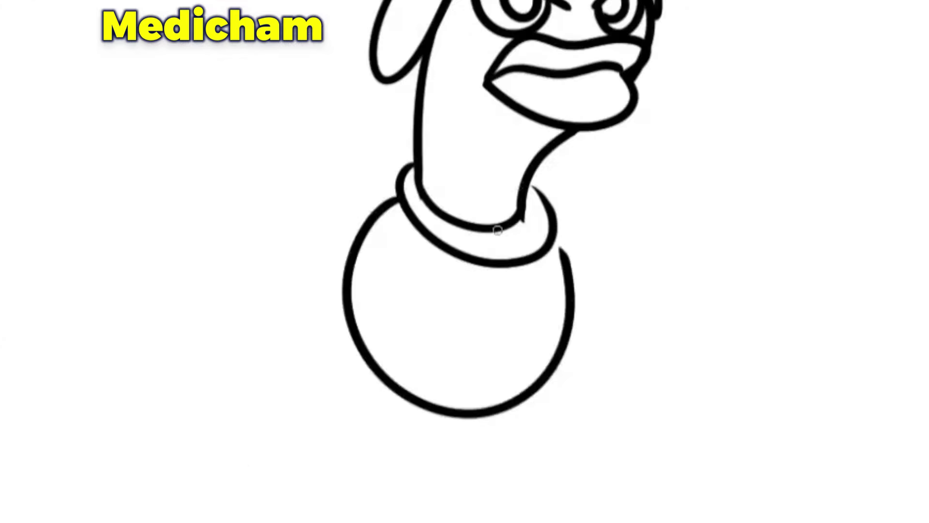
{"action": "key", "text": "ctrl+z"}
{"action": "mouse_move", "coordinate": [471, 231]}
{"action": "left_mouse_down"}
{"action": "mouse_move", "coordinate": [527, 333]}
{"action": "mouse_move", "coordinate": [551, 251]}
{"action": "left_mouse_up"}
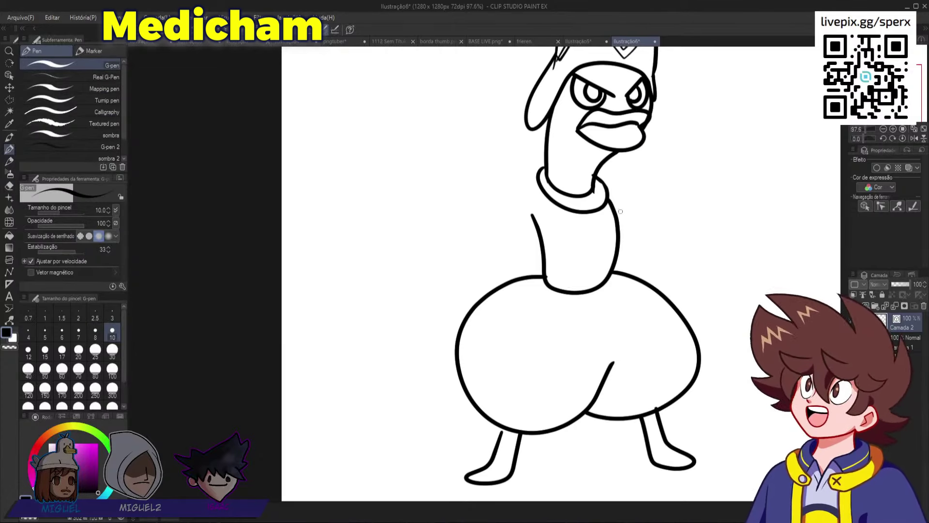
- Draw the near arm as a thin curved limb from the collar, ending in a small fingered hand above the thigh
{"action": "mouse_move", "coordinate": [609, 185]}
{"action": "left_mouse_down"}
{"action": "mouse_move", "coordinate": [547, 203]}
{"action": "mouse_move", "coordinate": [586, 249]}
{"action": "left_mouse_up"}
{"action": "key", "text": "ctrl+z"}
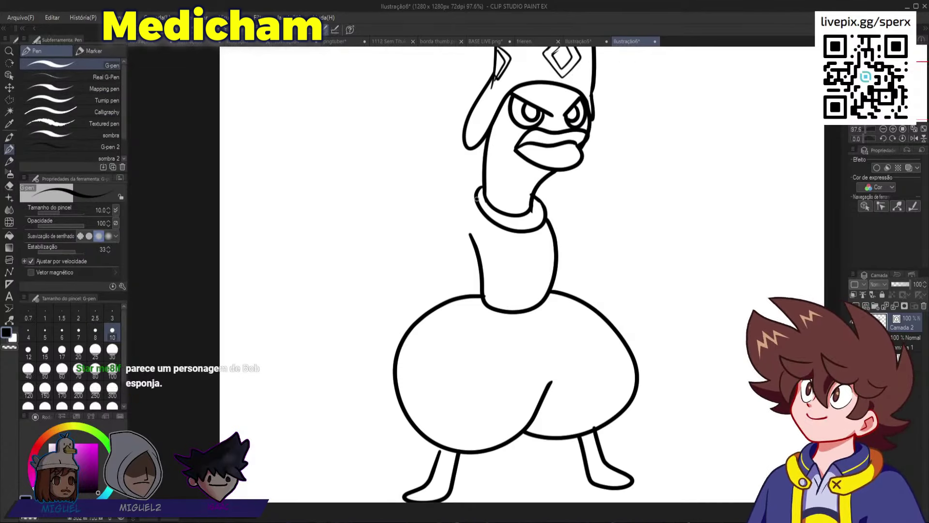
{"action": "mouse_move", "coordinate": [476, 193]}
{"action": "left_mouse_down"}
{"action": "mouse_move", "coordinate": [421, 248]}
{"action": "mouse_move", "coordinate": [410, 287]}
{"action": "left_mouse_up"}
{"action": "left_click_drag", "start_coordinate": [284, 329], "coordinate": [296, 358]}
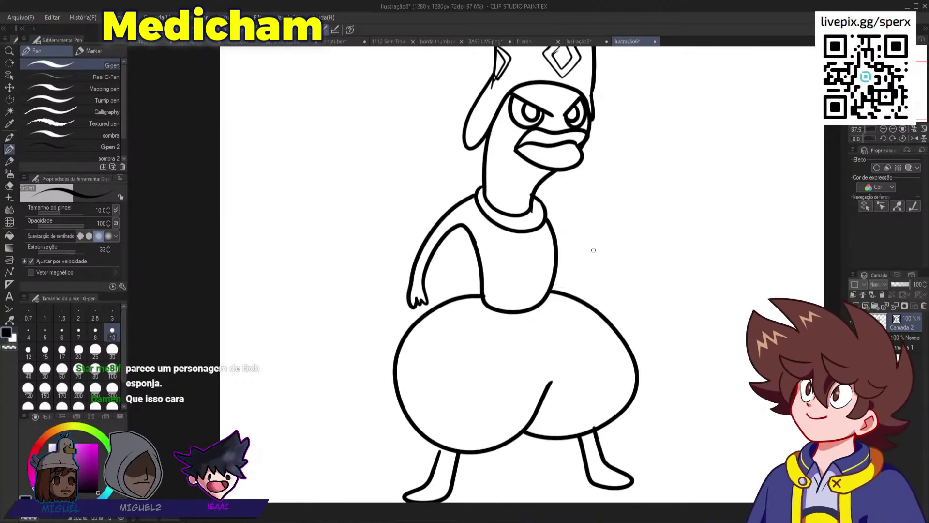
- Draw the far arm with a small fingered hand and add a curved band around the waist
{"action": "mouse_move", "coordinate": [535, 194]}
{"action": "left_mouse_down"}
{"action": "mouse_move", "coordinate": [579, 229]}
{"action": "mouse_move", "coordinate": [605, 278]}
{"action": "left_mouse_up"}
{"action": "key", "text": "ctrl+z"}
{"action": "mouse_move", "coordinate": [545, 209]}
{"action": "left_mouse_down"}
{"action": "mouse_move", "coordinate": [590, 276]}
{"action": "mouse_move", "coordinate": [580, 290]}
{"action": "left_mouse_up"}
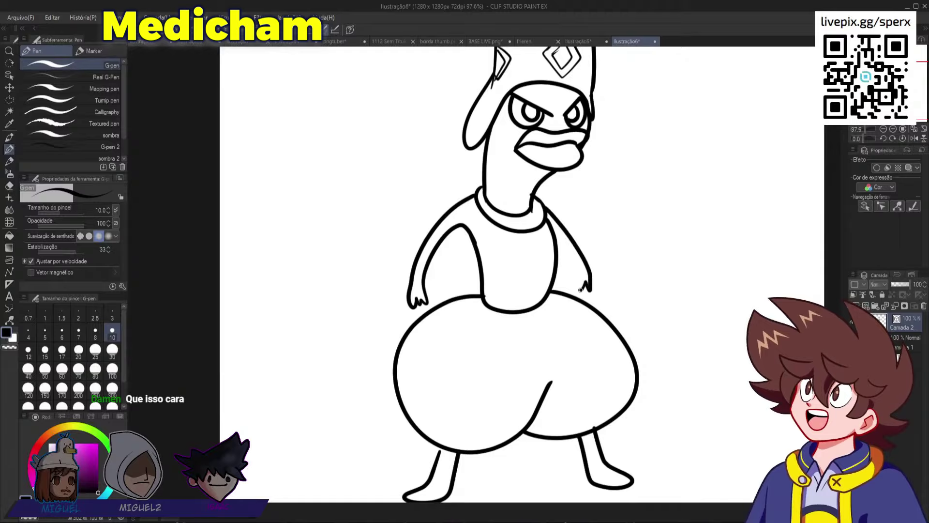
{"action": "scroll", "coordinate": [550, 237], "scroll_direction": "down", "scroll_amount": 5}
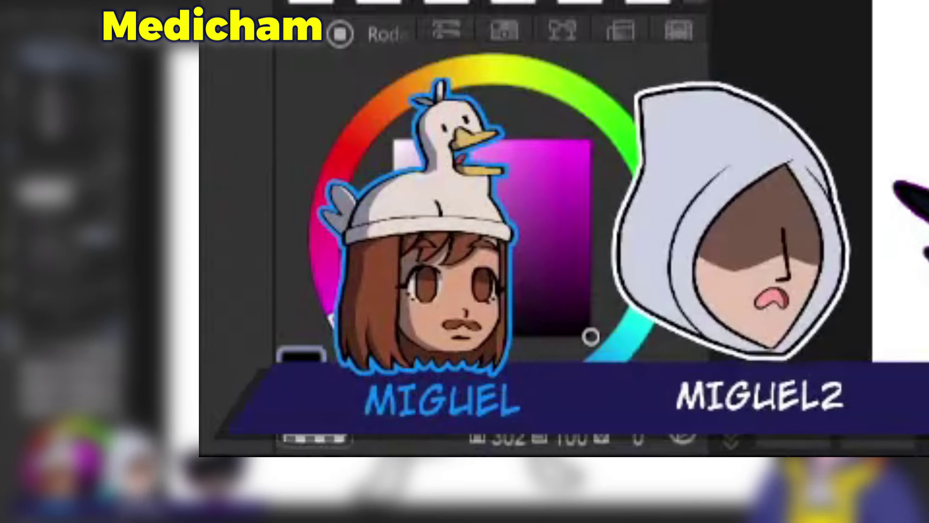
- Erase the angry eyes and full lips from the face with the vector eraser, enlarging it to size 30
{"action": "scroll", "coordinate": [479, 270], "scroll_direction": "up", "scroll_amount": 4}
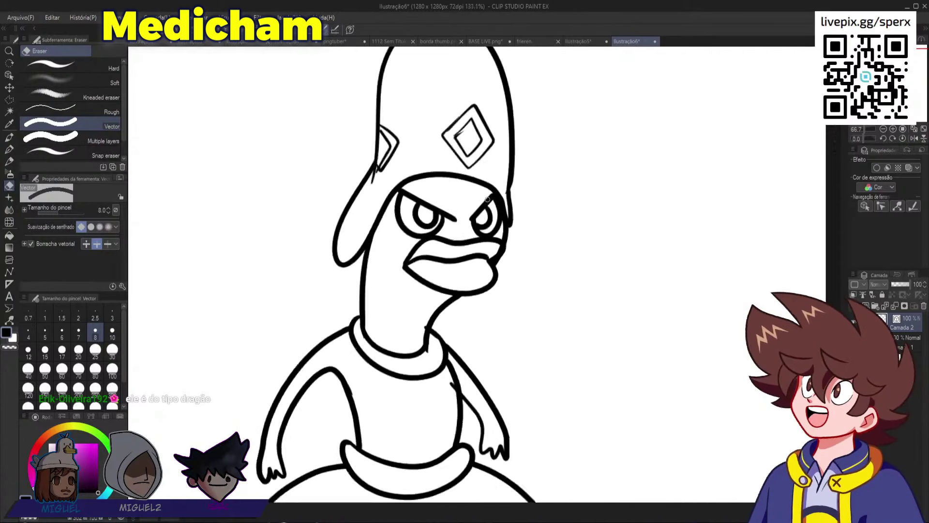
{"action": "left_click_drag", "start_coordinate": [462, 257], "coordinate": [384, 299]}
{"action": "mouse_move", "coordinate": [402, 208]}
{"action": "left_mouse_down"}
{"action": "mouse_move", "coordinate": [428, 232]}
{"action": "mouse_move", "coordinate": [411, 198]}
{"action": "left_mouse_up"}
{"action": "left_click", "coordinate": [112, 349]}
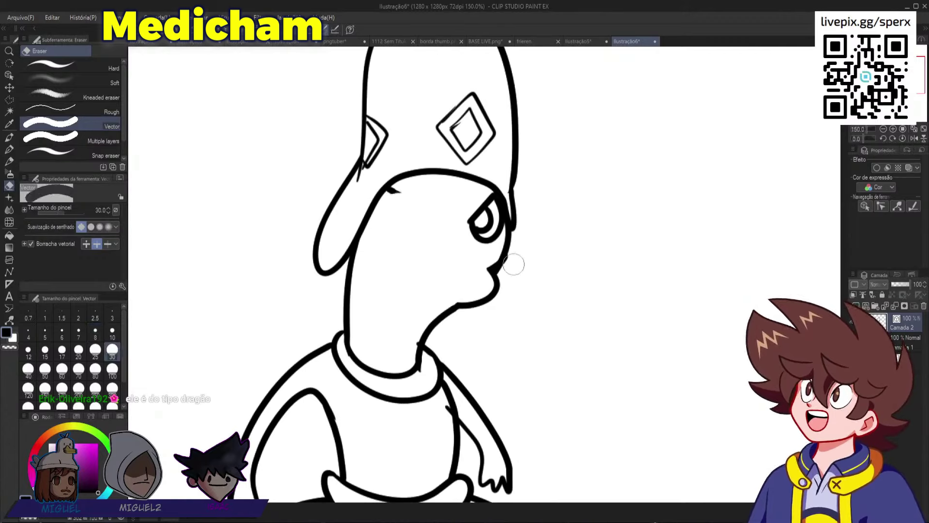
{"action": "left_click_drag", "start_coordinate": [484, 212], "coordinate": [482, 288]}
{"action": "left_click", "coordinate": [472, 223]}
{"action": "left_click", "coordinate": [492, 196]}
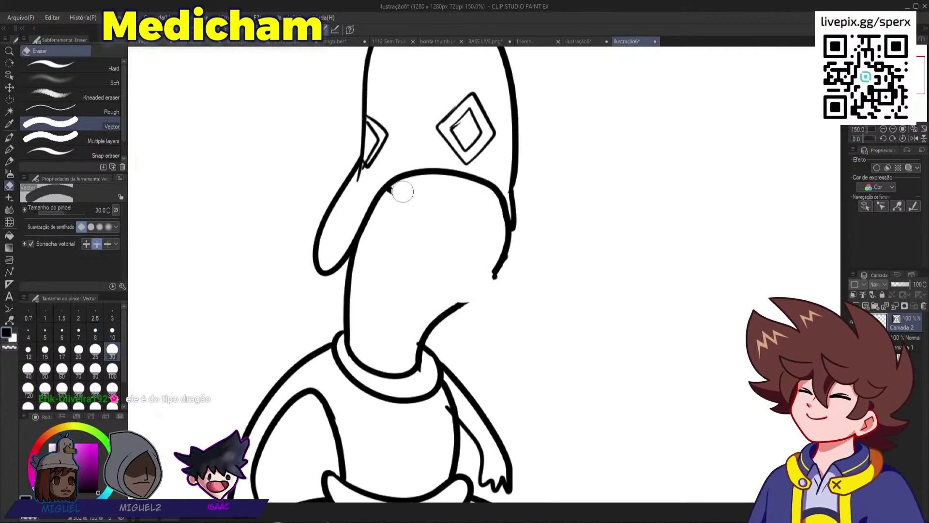
{"action": "left_click", "coordinate": [398, 191]}
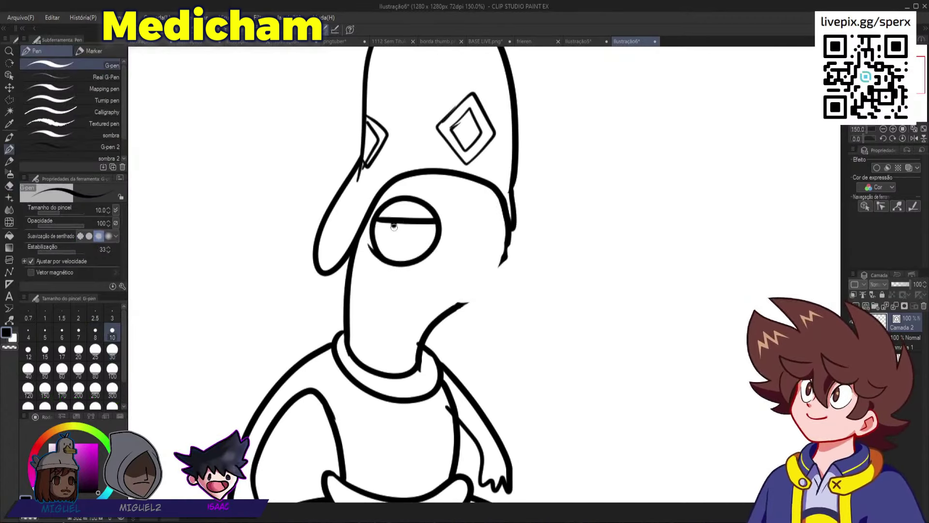
- Draw two round half-lidded eyes with black pupils and a wide, full-lipped frowning mouth on the face
{"action": "mouse_move", "coordinate": [393, 225]}
{"action": "left_mouse_down"}
{"action": "mouse_move", "coordinate": [416, 243]}
{"action": "mouse_move", "coordinate": [428, 221]}
{"action": "mouse_move", "coordinate": [494, 211]}
{"action": "mouse_move", "coordinate": [487, 248]}
{"action": "left_mouse_up"}
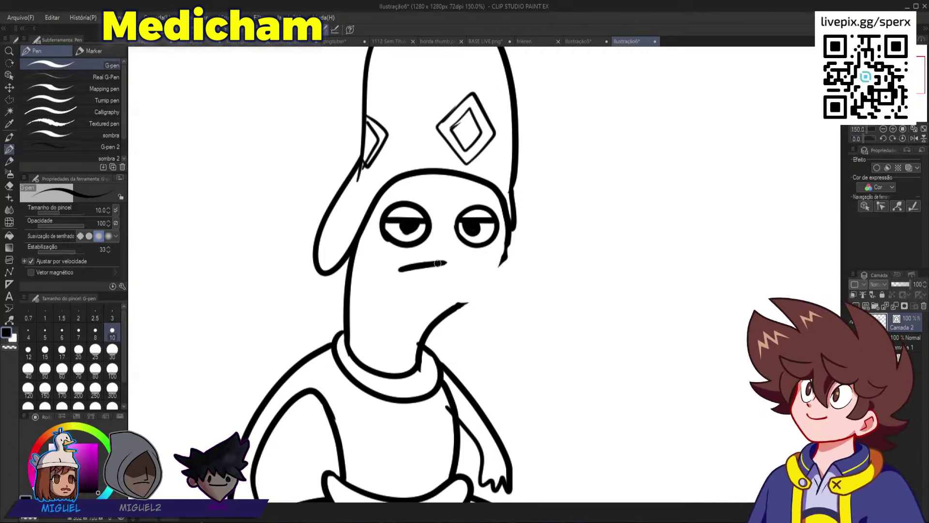
{"action": "mouse_move", "coordinate": [424, 280]}
{"action": "left_mouse_down"}
{"action": "mouse_move", "coordinate": [434, 250]}
{"action": "mouse_move", "coordinate": [490, 271]}
{"action": "mouse_move", "coordinate": [420, 281]}
{"action": "mouse_move", "coordinate": [430, 244]}
{"action": "mouse_move", "coordinate": [498, 281]}
{"action": "mouse_move", "coordinate": [423, 297]}
{"action": "mouse_move", "coordinate": [386, 277]}
{"action": "left_mouse_up"}
{"action": "key", "text": "ctrl+z"}
{"action": "left_click_drag", "start_coordinate": [396, 273], "coordinate": [479, 269]}
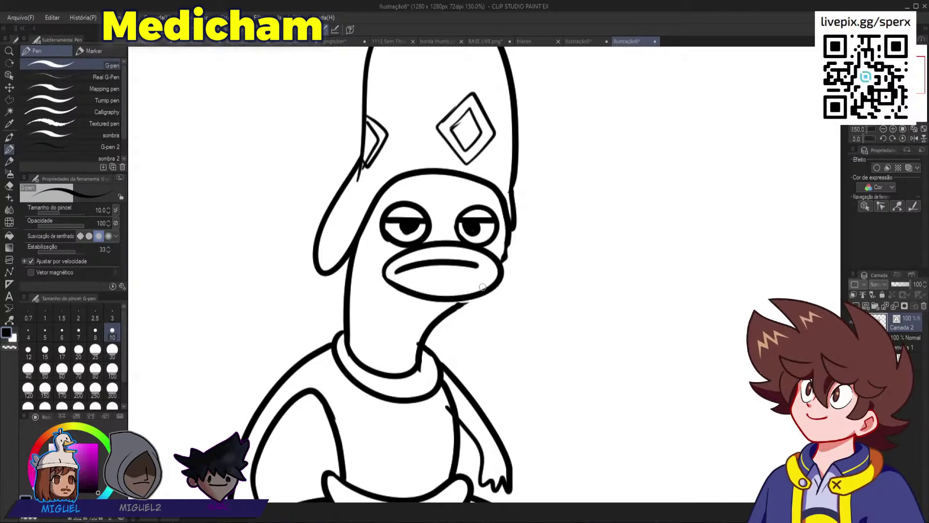
{"action": "key", "text": "ctrl+z"}
{"action": "left_click_drag", "start_coordinate": [404, 271], "coordinate": [483, 273]}
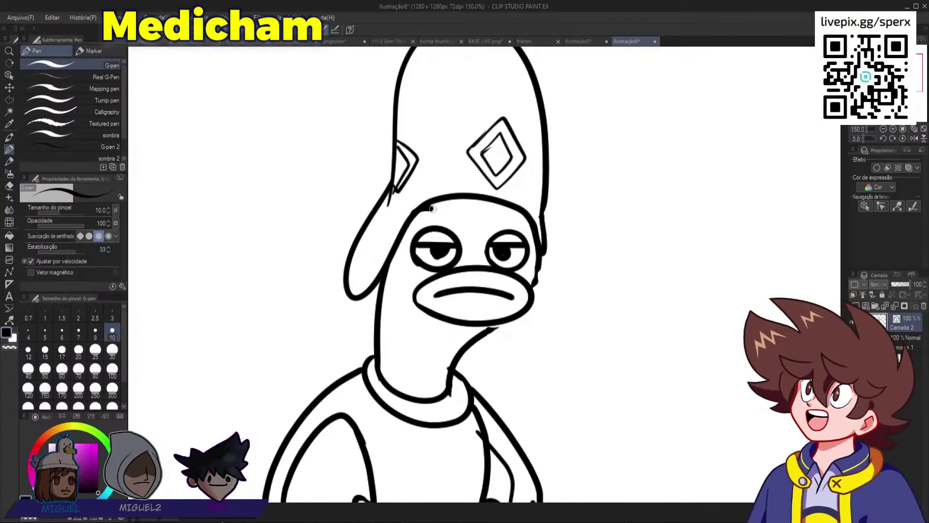
- Draw a pointed V-shaped brow edge on the hat above the eyes and erase the old curved edge with the vector eraser
{"action": "mouse_move", "coordinate": [432, 209]}
{"action": "left_mouse_down"}
{"action": "mouse_move", "coordinate": [471, 244]}
{"action": "mouse_move", "coordinate": [534, 211]}
{"action": "left_mouse_up"}
{"action": "key", "text": "e"}
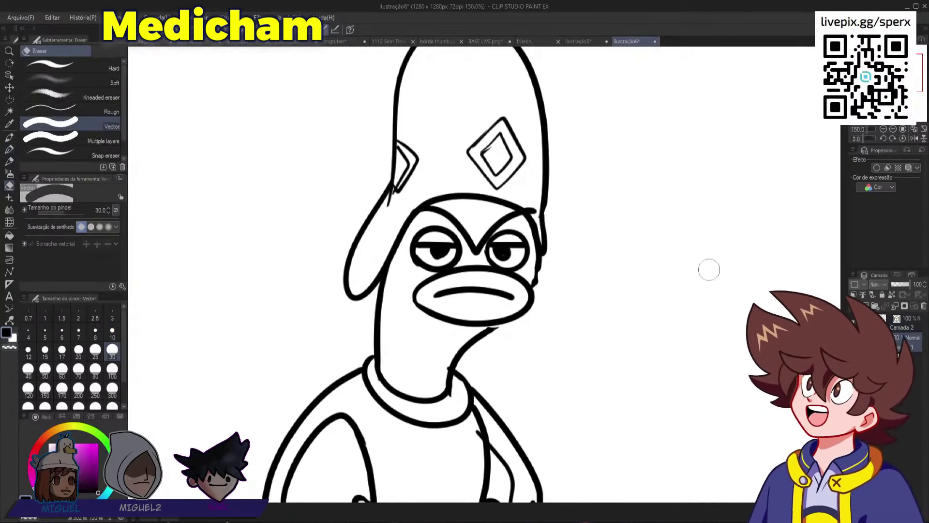
{"action": "left_click_drag", "start_coordinate": [481, 197], "coordinate": [421, 195]}
{"action": "left_click_drag", "start_coordinate": [491, 204], "coordinate": [513, 199]}
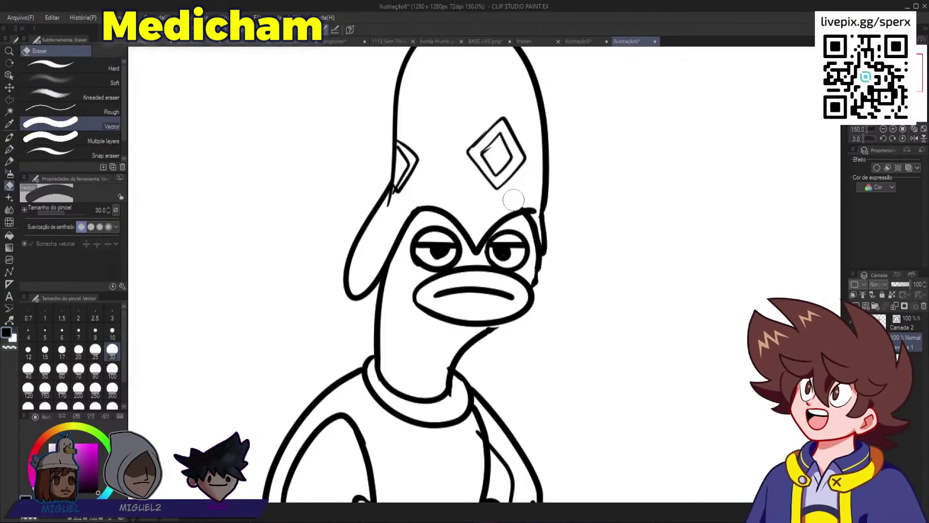
- Add a layer beneath the line art and fill the skin cream, the hat and trousers pink, and the bands and diamonds gold
{"action": "scroll", "coordinate": [525, 184], "scroll_direction": "down", "scroll_amount": 5}
{"action": "key", "text": "p"}
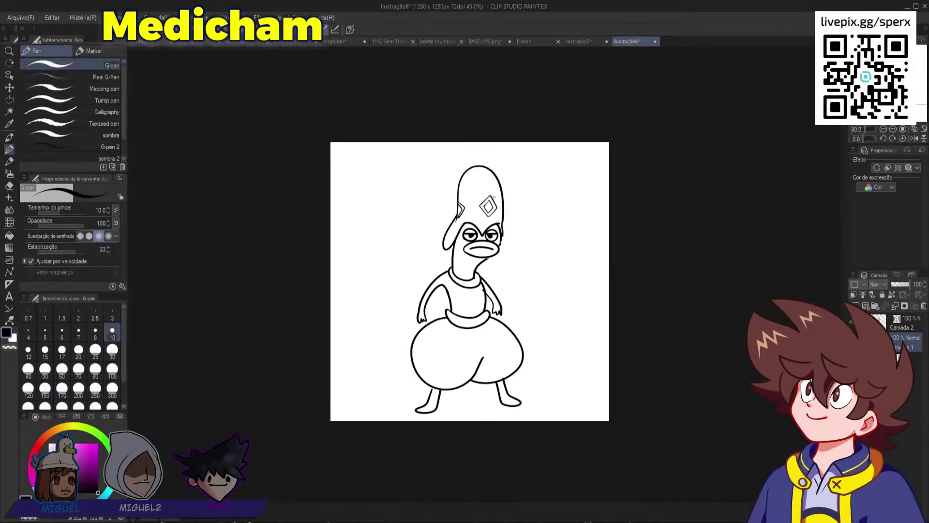
{"action": "scroll", "coordinate": [513, 234], "scroll_direction": "up", "scroll_amount": 5}
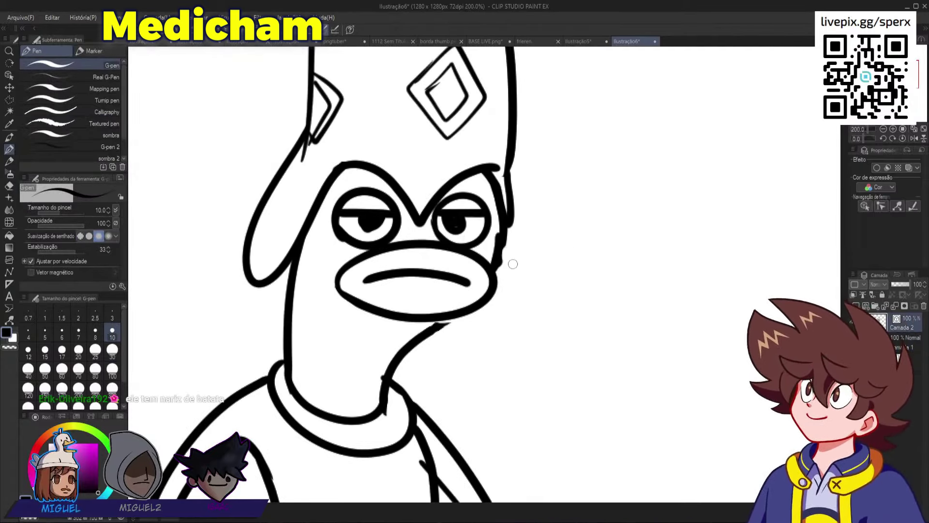
{"action": "scroll", "coordinate": [525, 278], "scroll_direction": "down", "scroll_amount": 6}
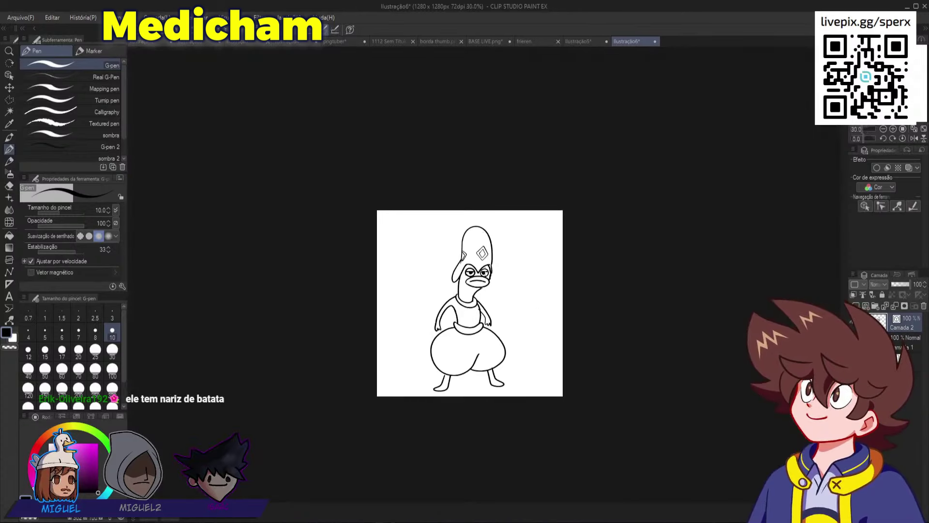
{"action": "scroll", "coordinate": [479, 344], "scroll_direction": "up", "scroll_amount": 1}
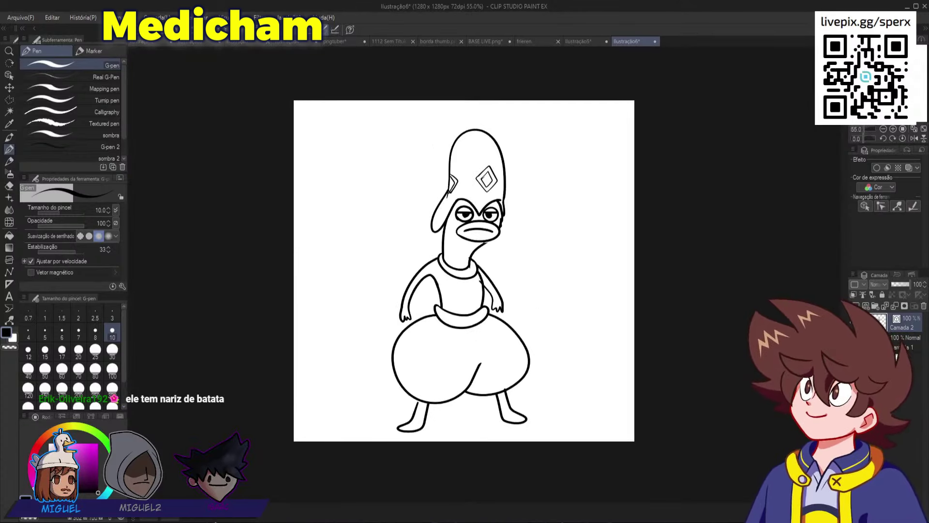
{"action": "left_click", "coordinate": [911, 361]}
{"action": "left_click", "coordinate": [856, 305]}
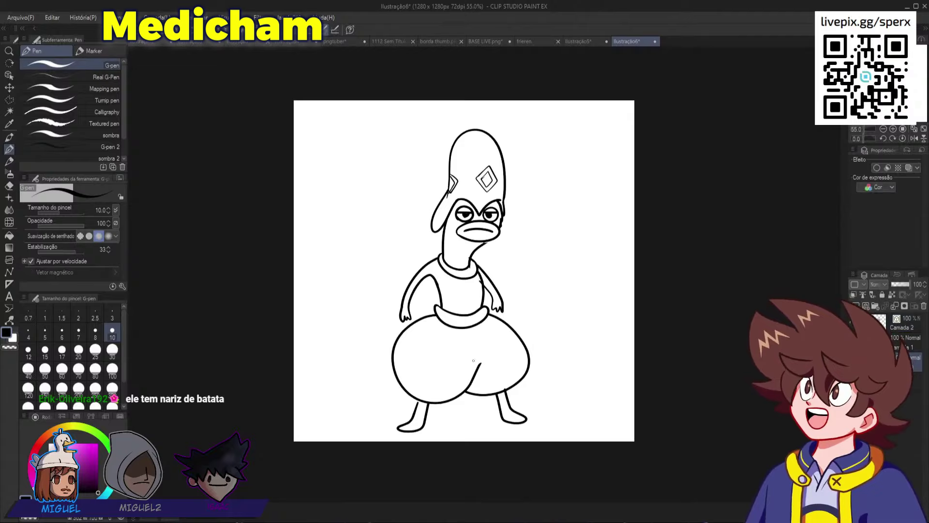
{"action": "scroll", "coordinate": [295, 296], "scroll_direction": "up", "scroll_amount": 2}
{"action": "left_click", "coordinate": [498, 228]}
{"action": "scroll", "coordinate": [533, 179], "scroll_direction": "up", "scroll_amount": 2}
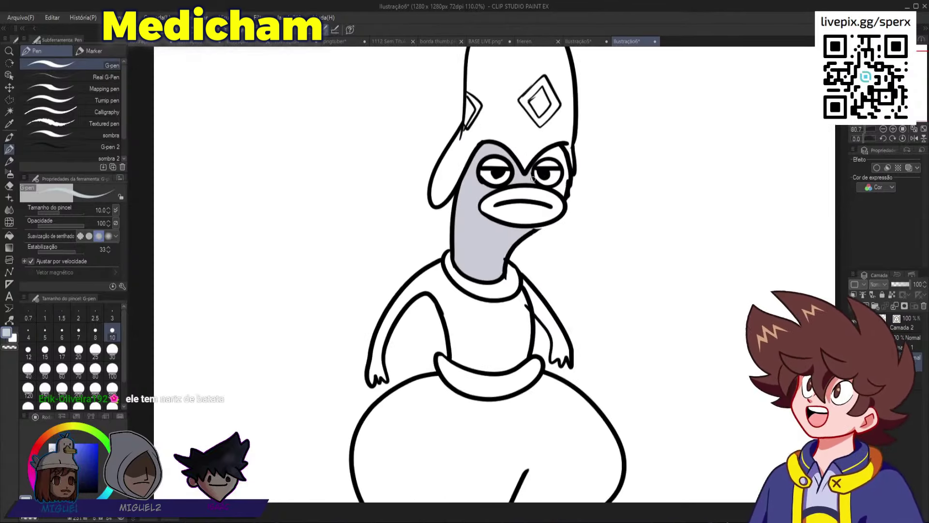
{"action": "scroll", "coordinate": [533, 179], "scroll_direction": "up", "scroll_amount": 2}
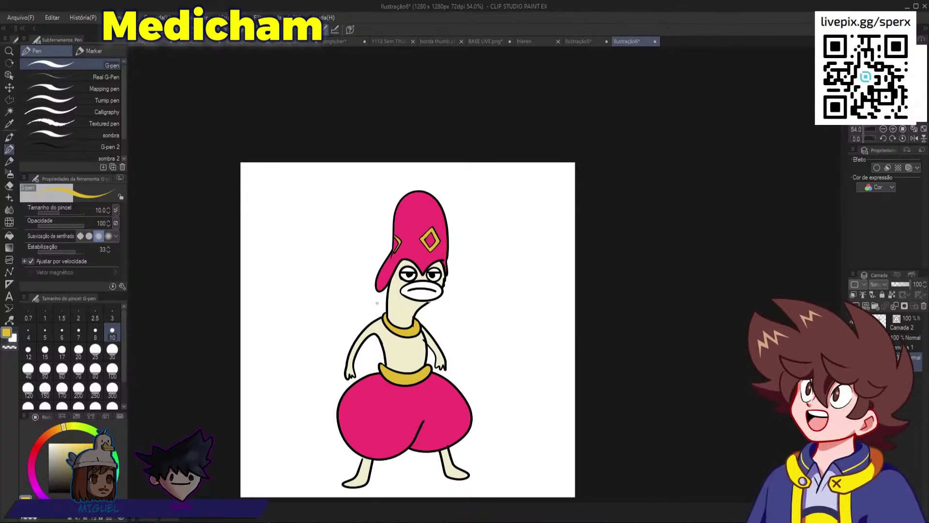
- Try out purple shades on the lips, keeping a medium purple, and fill the upper eyelids with it too
{"action": "scroll", "coordinate": [407, 329], "scroll_direction": "up", "scroll_amount": 5}
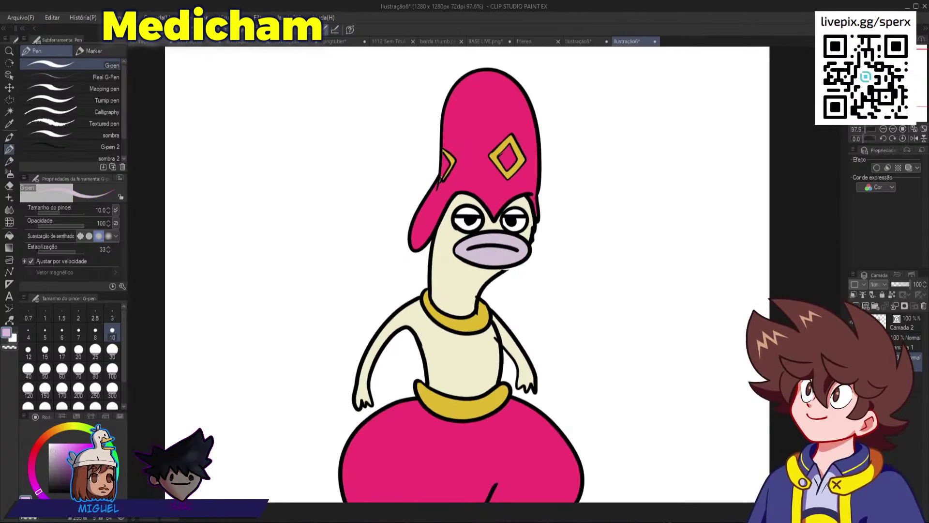
{"action": "key", "text": "ctrl+z"}
{"action": "left_click", "coordinate": [61, 458]}
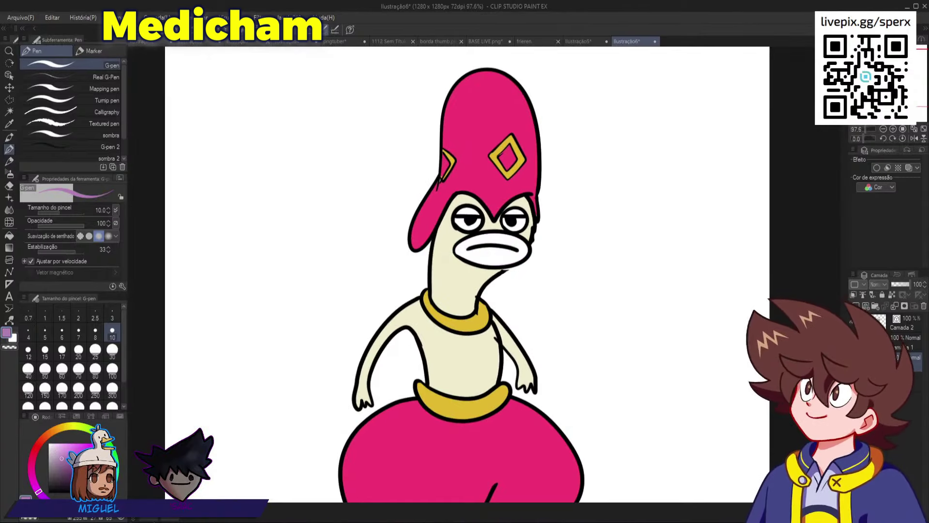
{"action": "left_click", "coordinate": [480, 257]}
{"action": "scroll", "coordinate": [479, 258], "scroll_direction": "down", "scroll_amount": 5}
{"action": "scroll", "coordinate": [416, 314], "scroll_direction": "up", "scroll_amount": 2}
{"action": "key", "text": "ctrl+z"}
{"action": "left_click", "coordinate": [65, 454]}
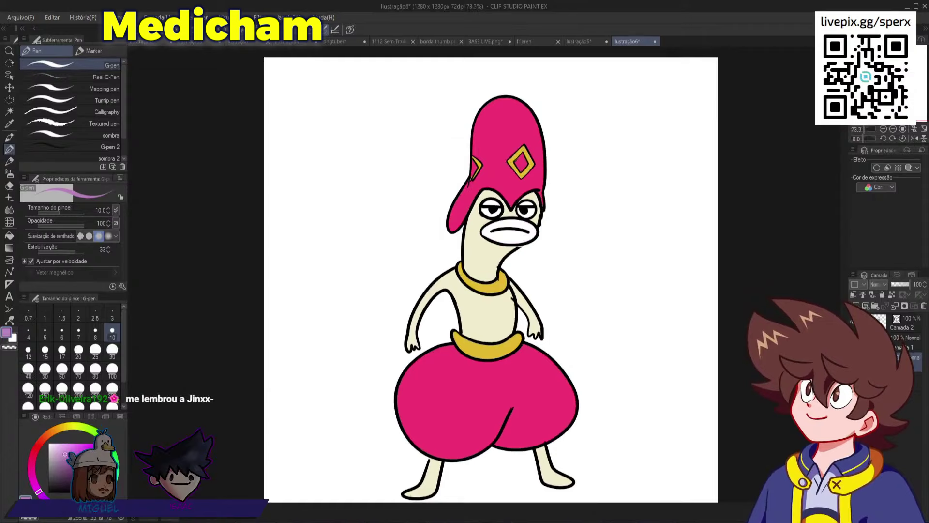
{"action": "key", "text": "ctrl+y"}
{"action": "scroll", "coordinate": [503, 215], "scroll_direction": "up", "scroll_amount": 2}
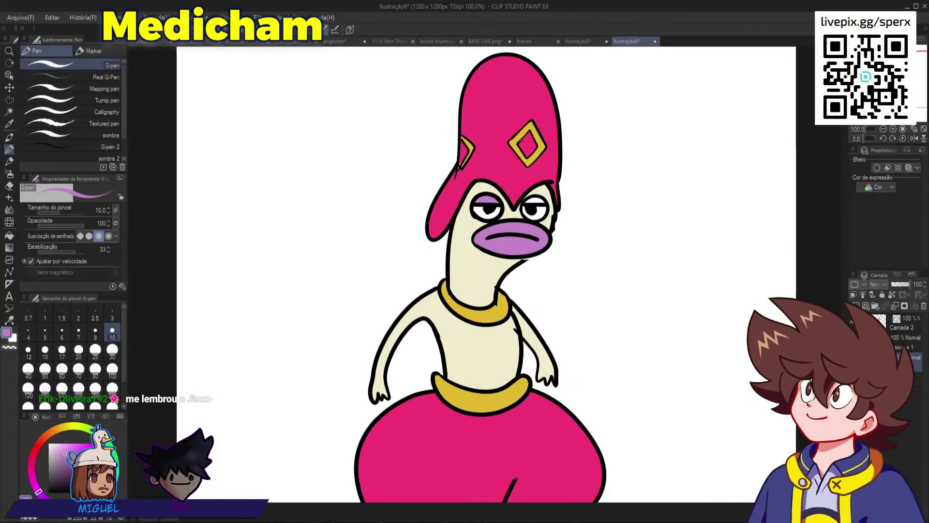
{"action": "scroll", "coordinate": [537, 208], "scroll_direction": "up", "scroll_amount": 2}
- Hide the white paper background and fill the whites of both eyes with white
{"action": "left_click", "coordinate": [854, 381]}
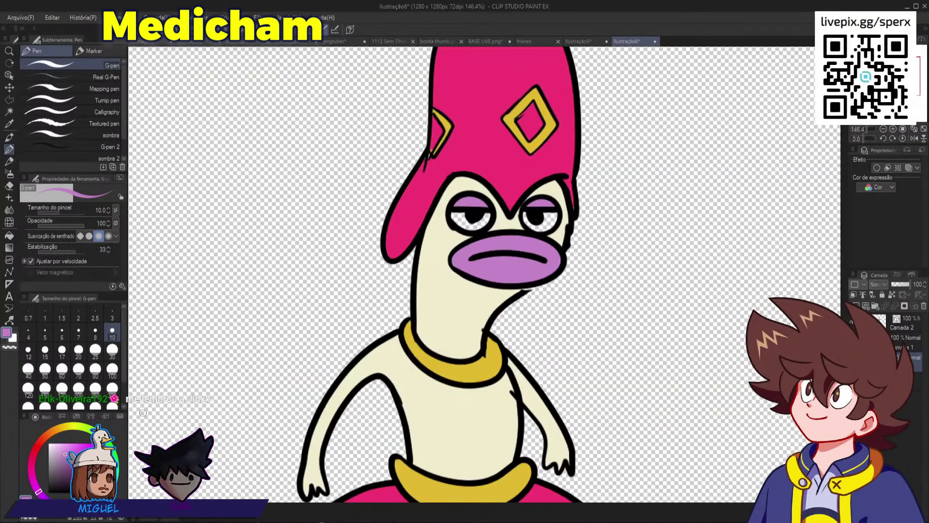
{"action": "left_click", "coordinate": [48, 443]}
{"action": "scroll", "coordinate": [374, 285], "scroll_direction": "up", "scroll_amount": 2}
{"action": "left_click", "coordinate": [496, 197]}
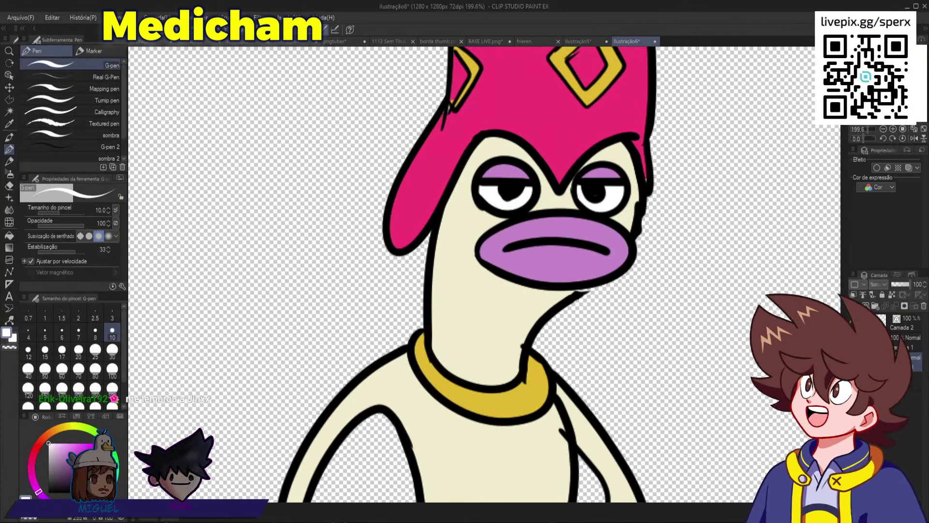
{"action": "scroll", "coordinate": [520, 287], "scroll_direction": "down", "scroll_amount": 5}
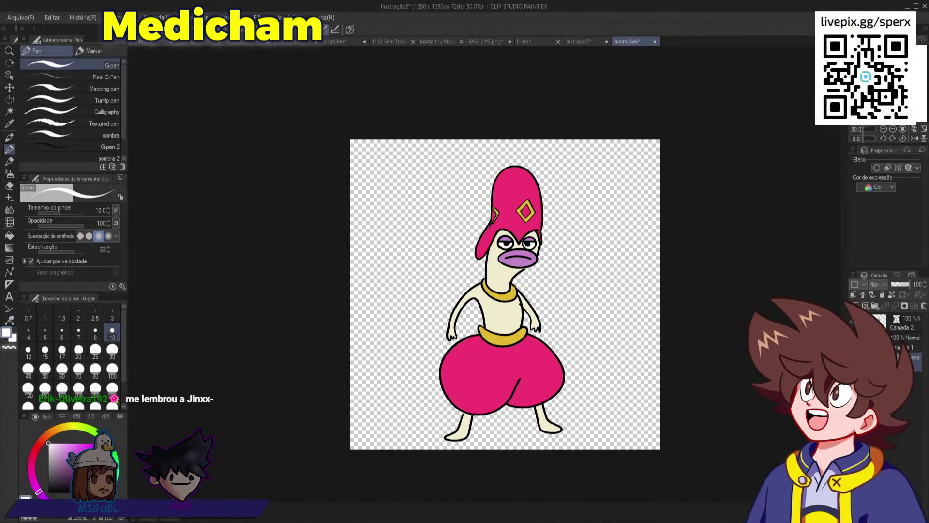
- Shade the shadow side of the hat, trousers and gold bands in dark purple with a size 6 G-pen on a 64% Multiply layer
{"action": "scroll", "coordinate": [549, 342], "scroll_direction": "up", "scroll_amount": 4}
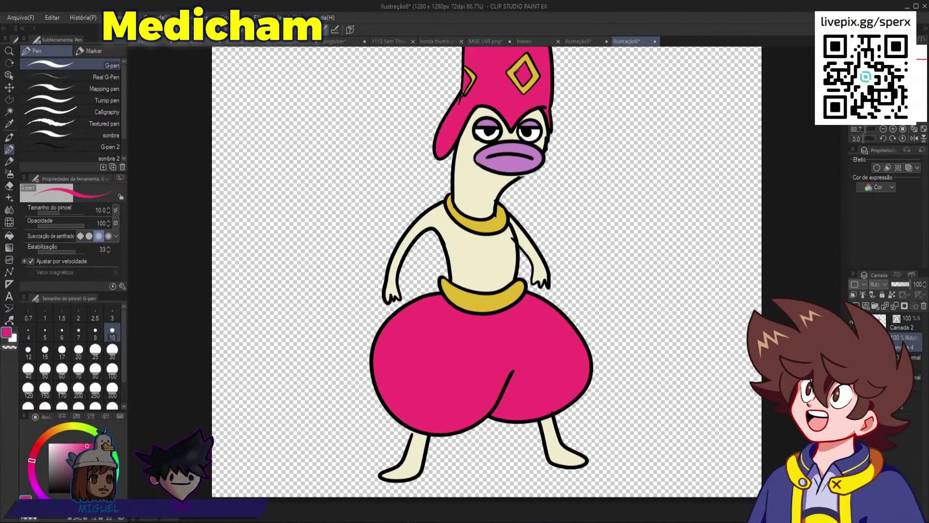
{"action": "left_click", "coordinate": [62, 333]}
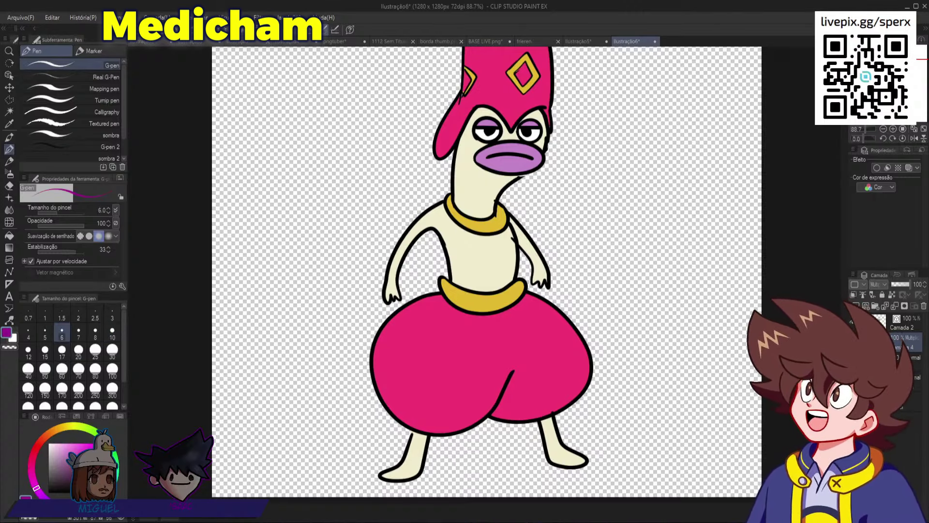
{"action": "left_click_drag", "start_coordinate": [521, 248], "coordinate": [570, 188]}
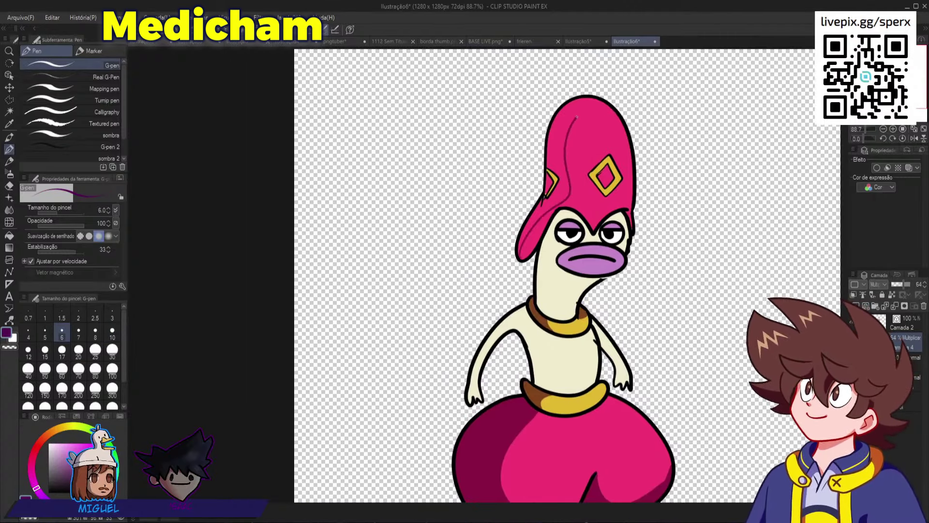
{"action": "left_click", "coordinate": [556, 145]}
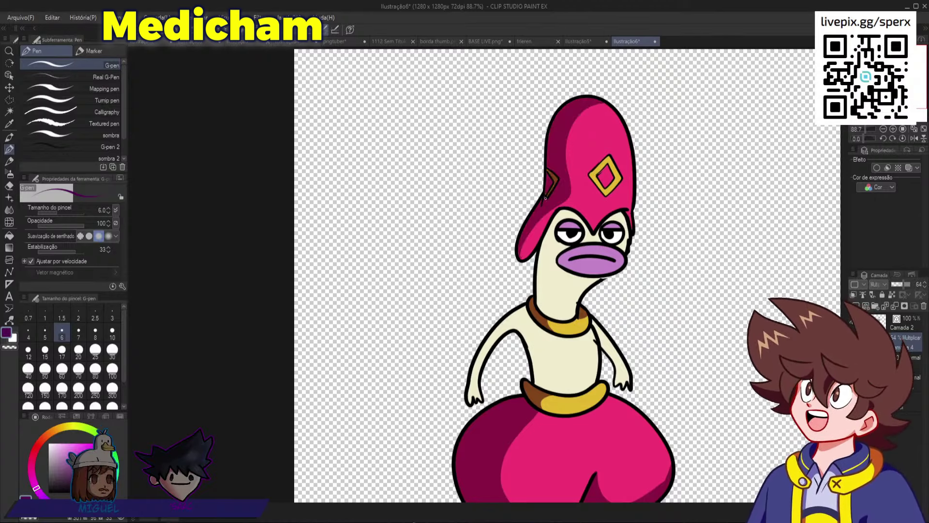
- Shade the near arm, torso, neck, face and legs in dark purple and show the white paper background
{"action": "left_click_drag", "start_coordinate": [567, 363], "coordinate": [605, 331]}
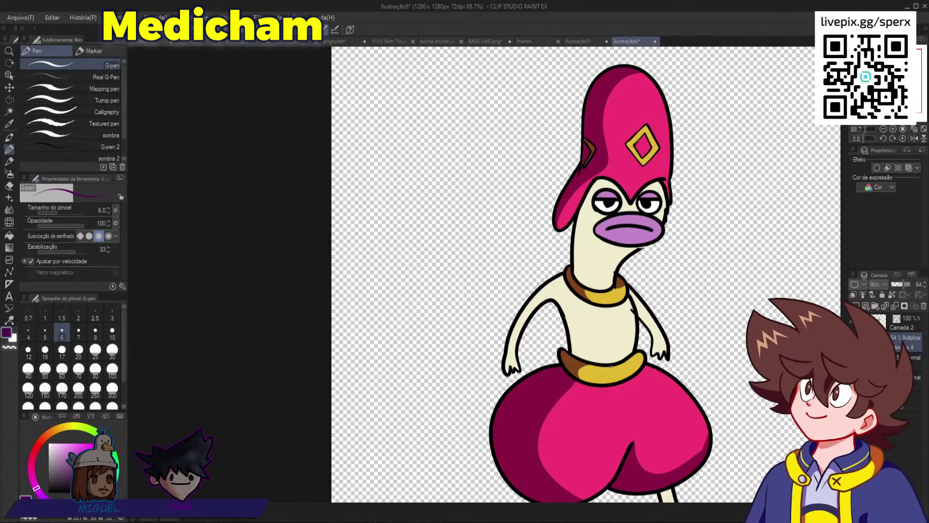
{"action": "mouse_move", "coordinate": [598, 362]}
{"action": "left_mouse_down"}
{"action": "mouse_move", "coordinate": [579, 315]}
{"action": "mouse_move", "coordinate": [594, 283]}
{"action": "left_mouse_up"}
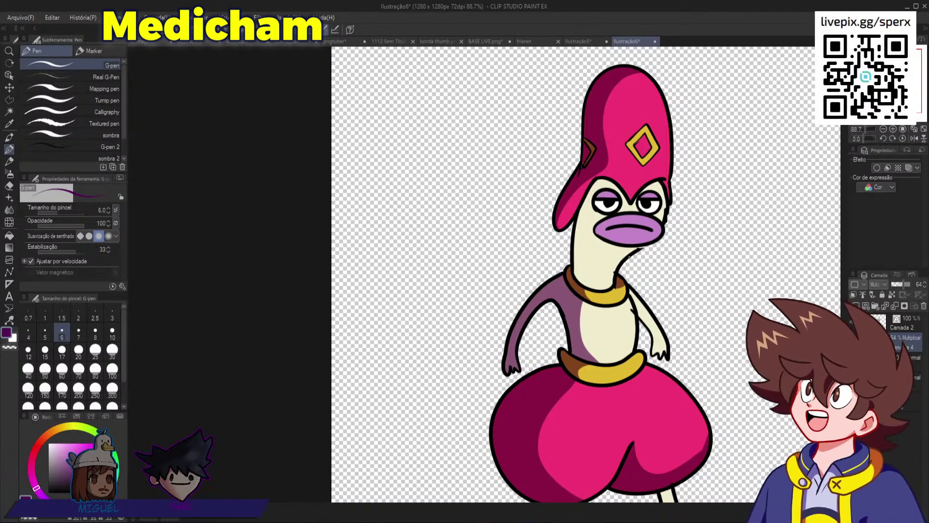
{"action": "left_click_drag", "start_coordinate": [598, 186], "coordinate": [603, 180]}
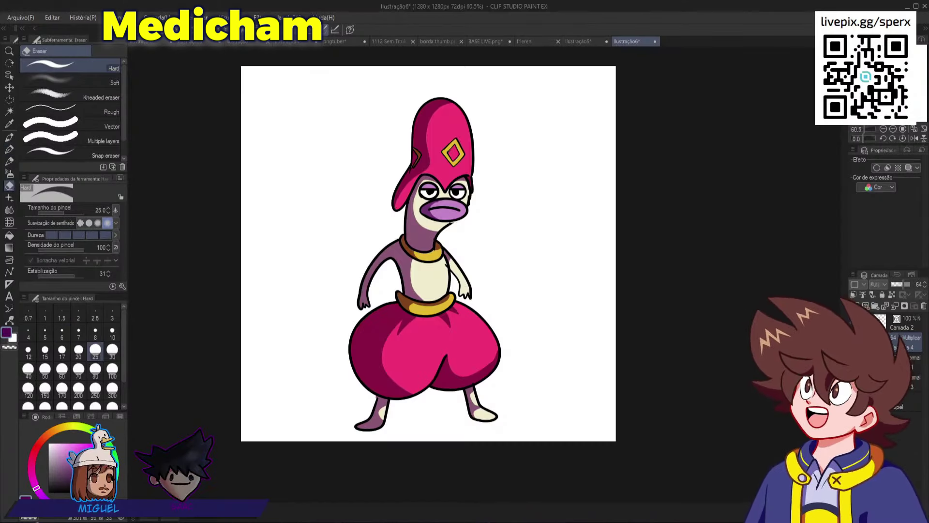
{"action": "left_click", "coordinate": [584, 41]}
{"action": "key", "text": "ctrl+Tab"}
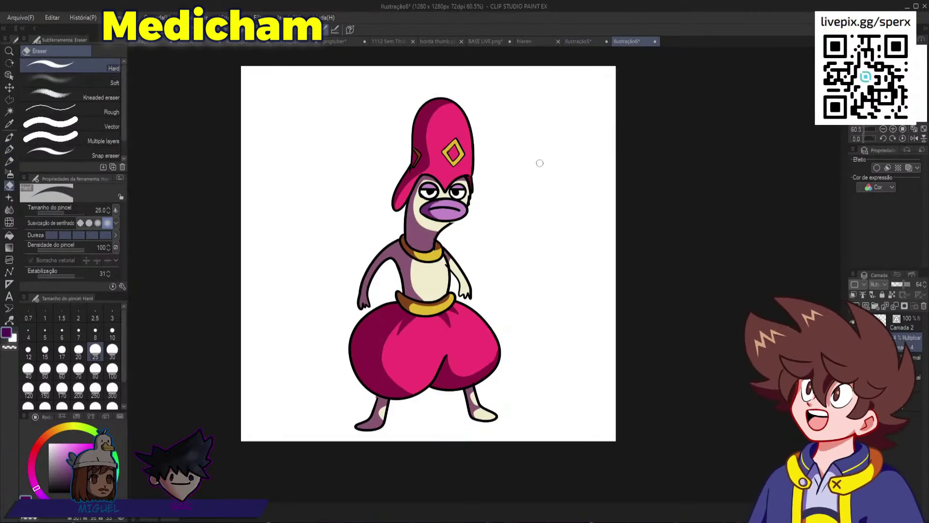
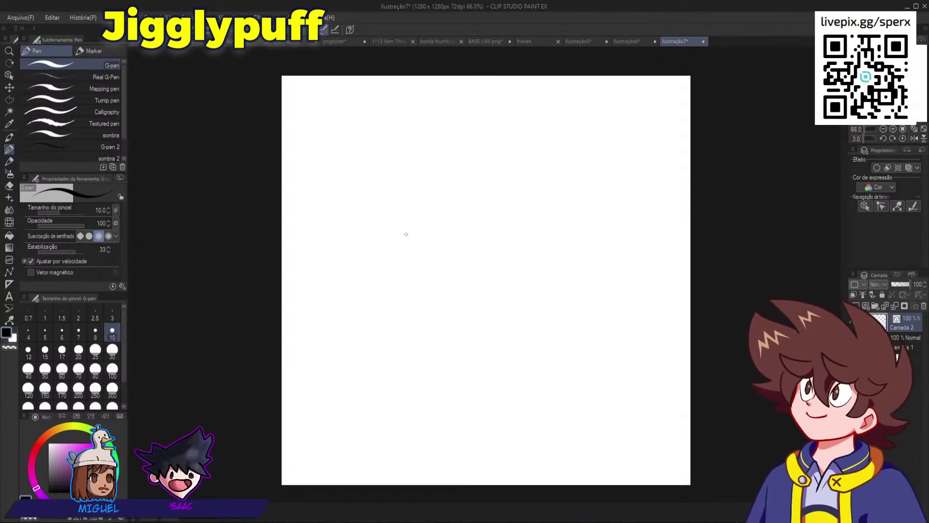
- Draw a large dark purple circle for Jigglypuff's body on a new canvas and undo the eraser cuts on its left edge
{"action": "scroll", "coordinate": [526, 224], "scroll_direction": "up", "scroll_amount": 1}
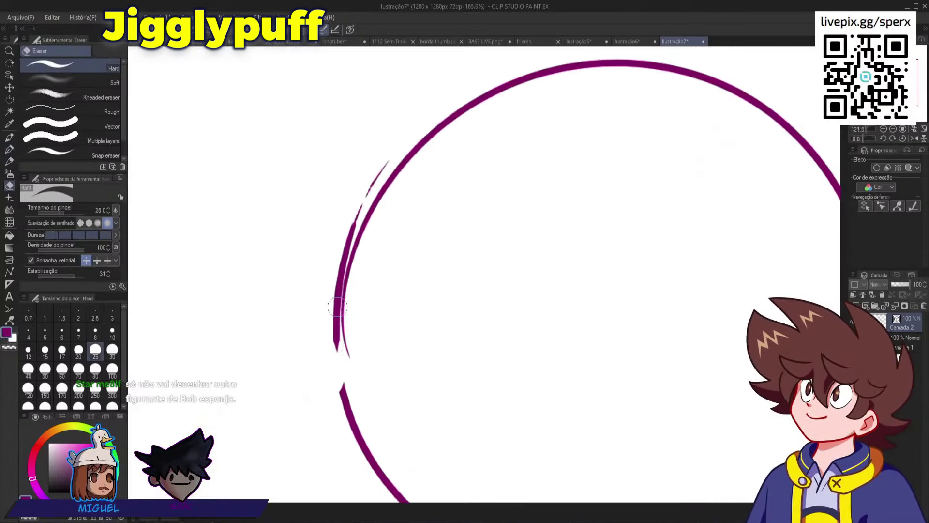
{"action": "key", "text": "ctrl+z"}
{"action": "key", "text": "ctrl+z"}
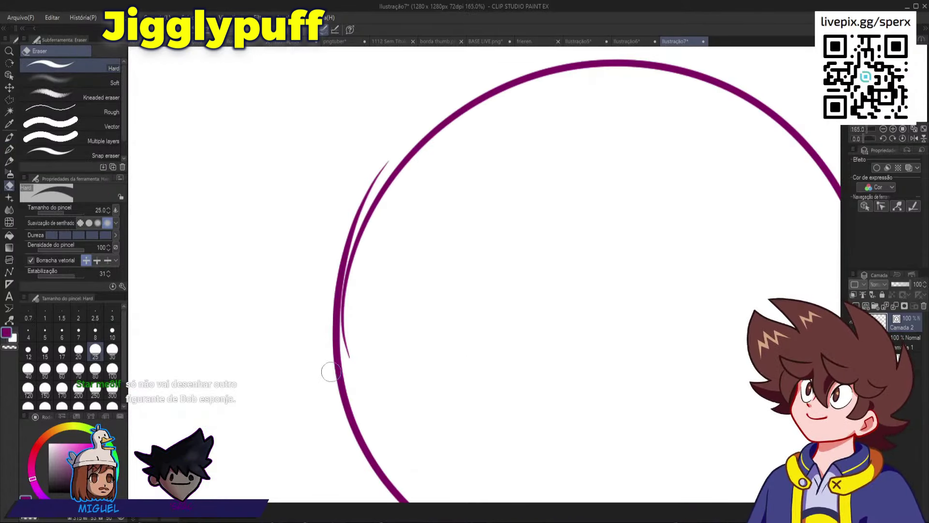
{"action": "scroll", "coordinate": [331, 372], "scroll_direction": "down", "scroll_amount": 2}
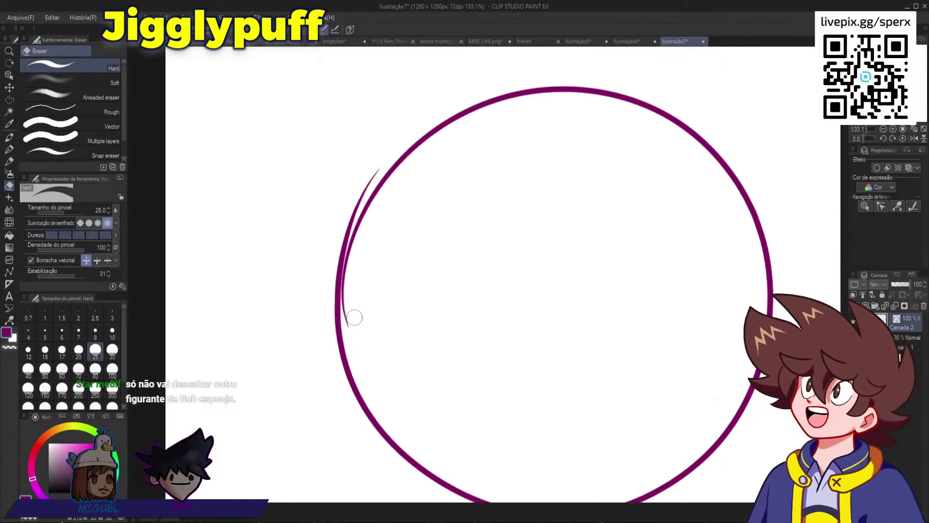
- Redraw the left edge of the round body and add two pointed ears, a forehead spiral and two small feet
{"action": "key", "text": "p"}
{"action": "mouse_move", "coordinate": [337, 340]}
{"action": "left_mouse_down"}
{"action": "mouse_move", "coordinate": [339, 267]}
{"action": "mouse_move", "coordinate": [371, 175]}
{"action": "left_mouse_up"}
{"action": "key", "text": "ctrl+z"}
{"action": "left_click_drag", "start_coordinate": [346, 370], "coordinate": [371, 216]}
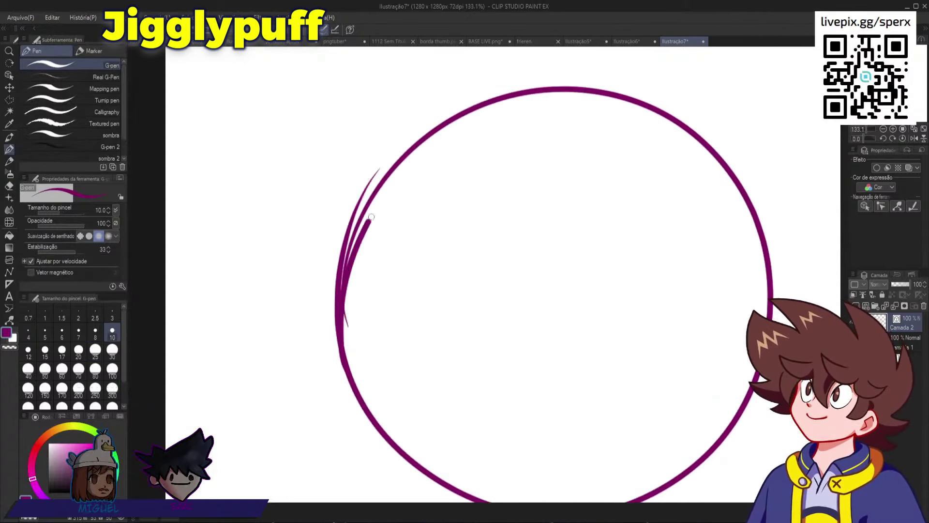
{"action": "key", "text": "ctrl+z"}
{"action": "left_click_drag", "start_coordinate": [339, 272], "coordinate": [370, 175]}
{"action": "key", "text": "ctrl+z"}
{"action": "left_click_drag", "start_coordinate": [347, 372], "coordinate": [355, 225]}
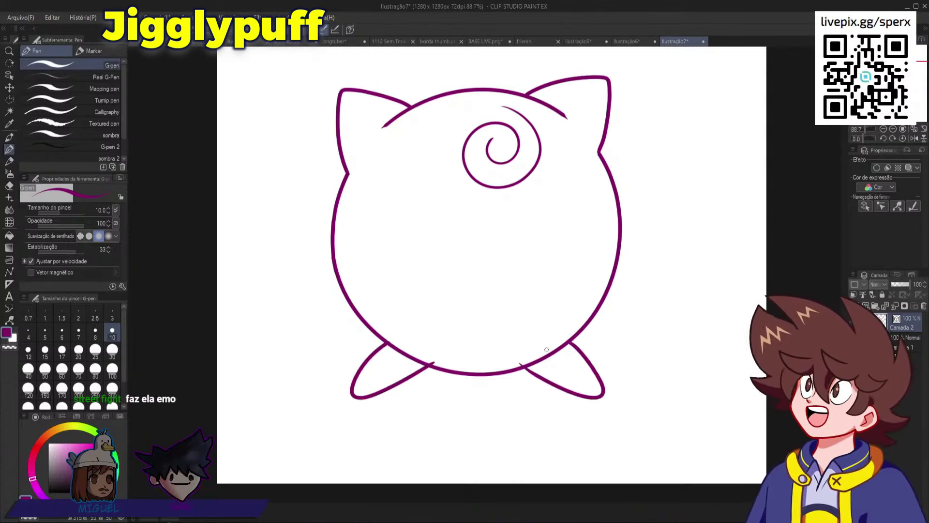
- Redraw both feet slightly larger under the body and trim their line ends with the Vector eraser
{"action": "key", "text": "ctrl+z"}
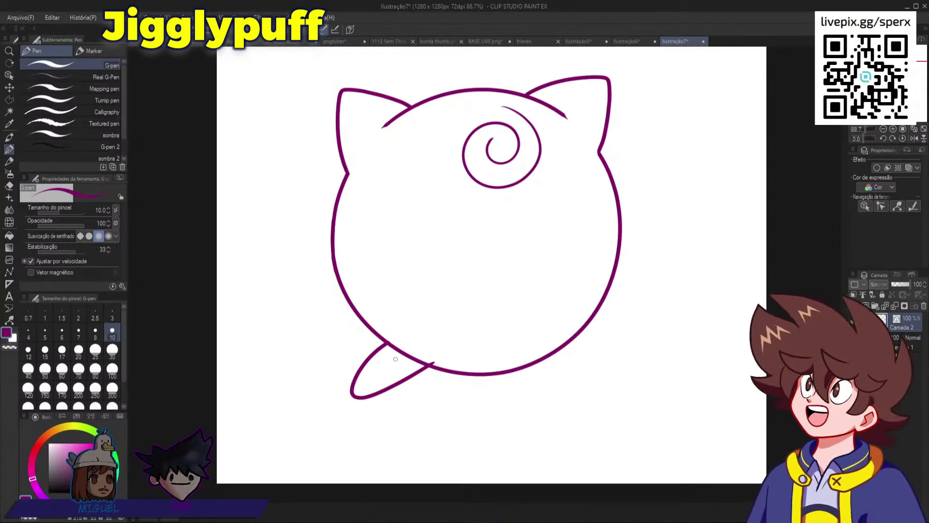
{"action": "key", "text": "ctrl+z"}
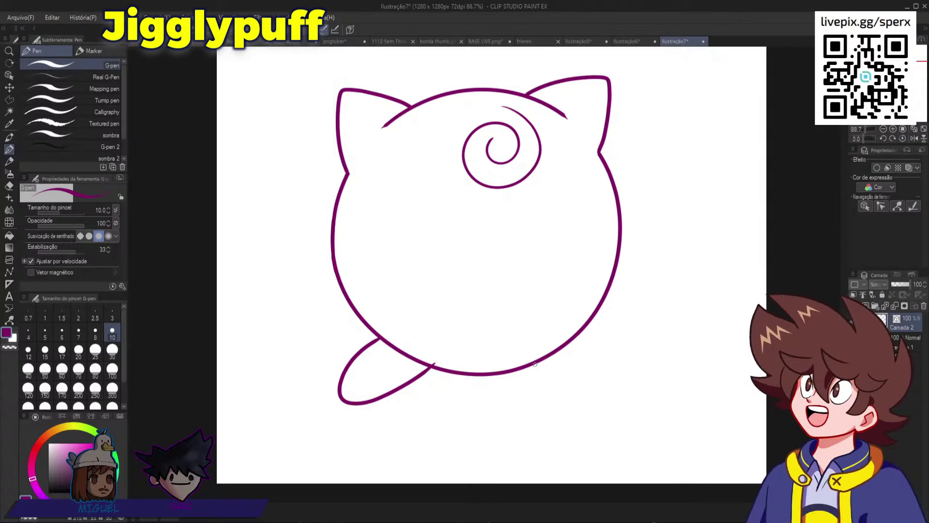
{"action": "key", "text": "ctrl+y"}
{"action": "key", "text": "e"}
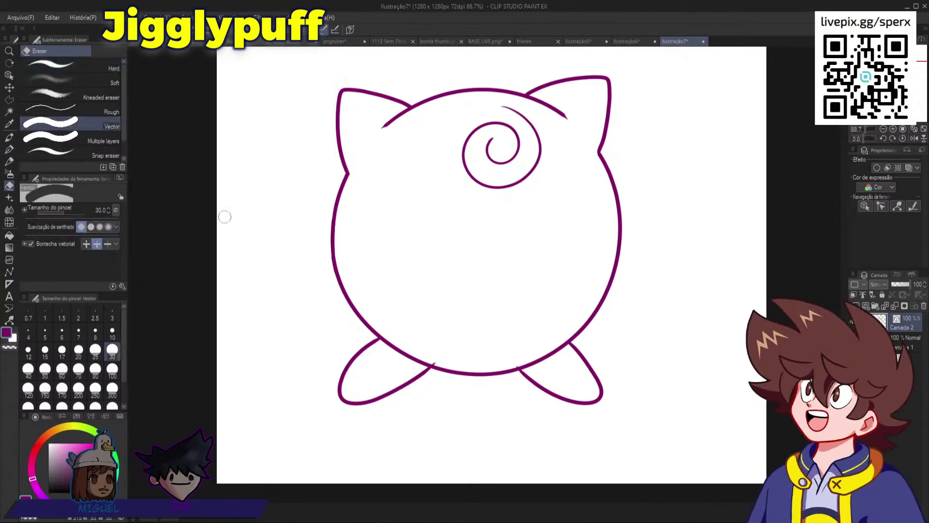
{"action": "key", "text": "ctrl+z"}
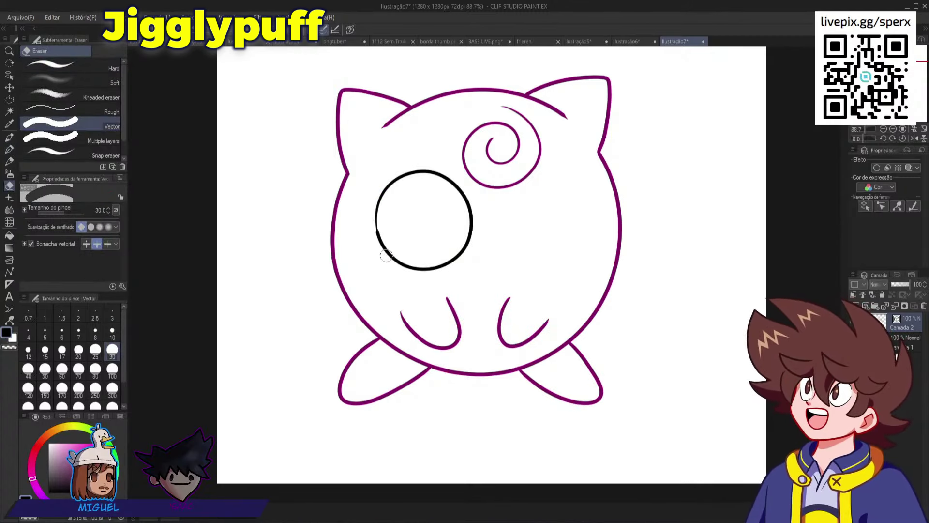
- Complete the left eye's black circle with an inner iris arc and place a copy of the outline as the right eye
{"action": "key", "text": "p"}
{"action": "key", "text": "o"}
{"action": "left_click", "coordinate": [379, 209]}
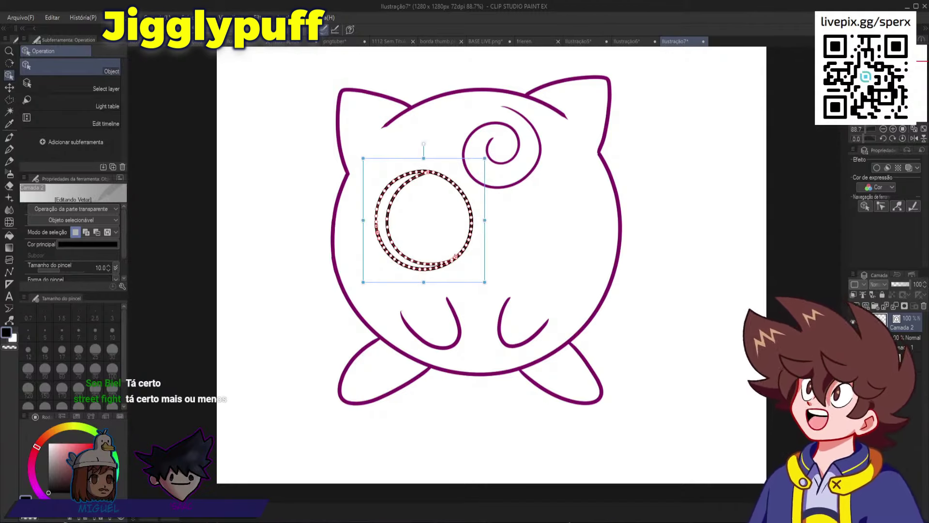
{"action": "key", "text": "ctrl+c"}
{"action": "key", "text": "ctrl+v"}
{"action": "left_click_drag", "start_coordinate": [424, 220], "coordinate": [518, 223]}
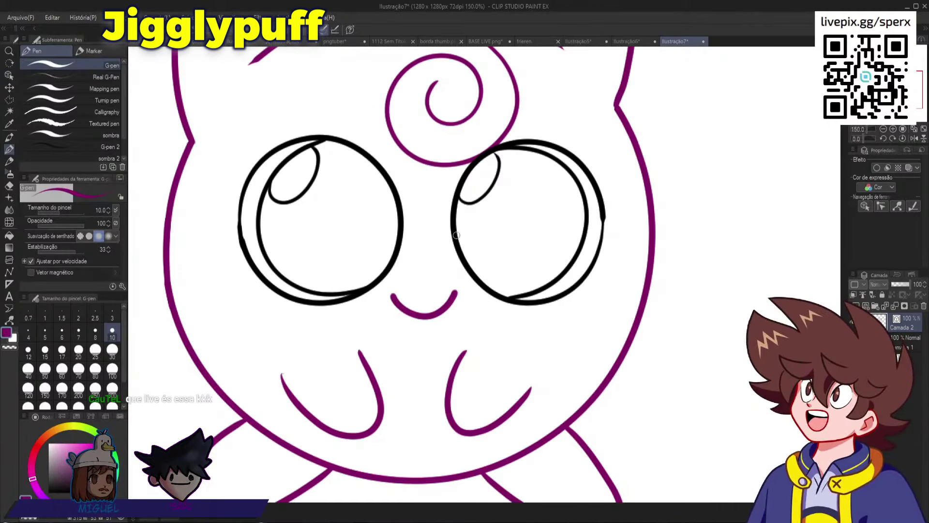
- Fill the body, ears and feet with light pink and both inner ears with dark navy blue
{"action": "scroll", "coordinate": [456, 235], "scroll_direction": "down", "scroll_amount": 3}
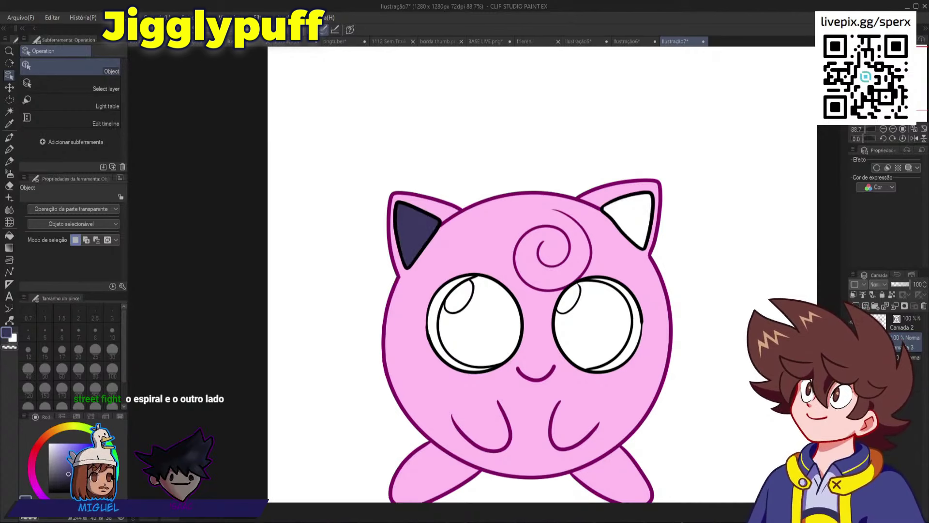
{"action": "left_click", "coordinate": [625, 220]}
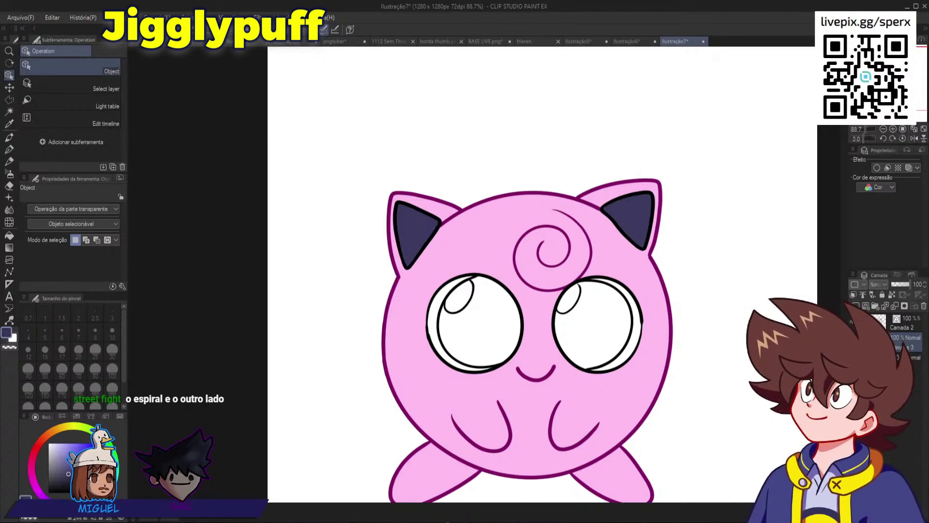
{"action": "scroll", "coordinate": [550, 167], "scroll_direction": "down", "scroll_amount": 3}
{"action": "scroll", "coordinate": [559, 234], "scroll_direction": "up", "scroll_amount": 2}
{"action": "key", "text": "ctrl+plus"}
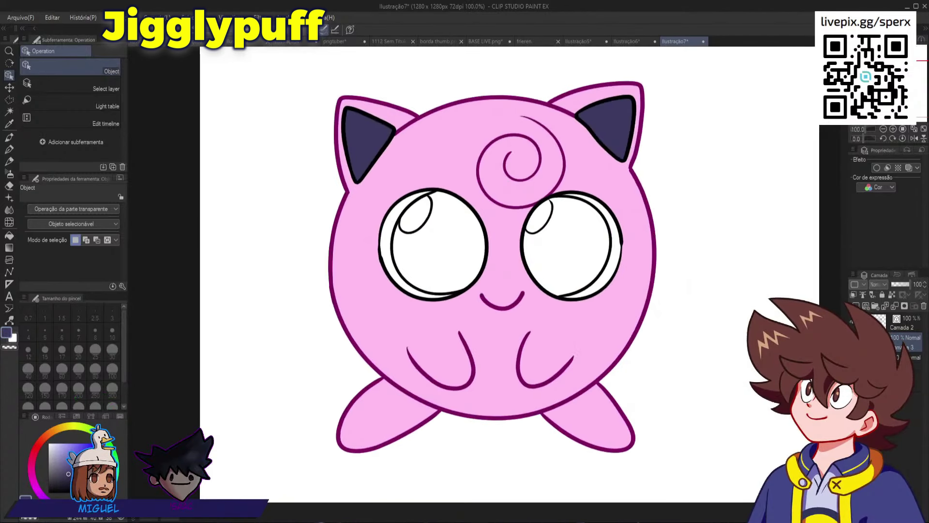
- Hide the paper background and fill the outer crescents of both eyes with white
{"action": "left_click", "coordinate": [852, 381]}
{"action": "left_click", "coordinate": [614, 251]}
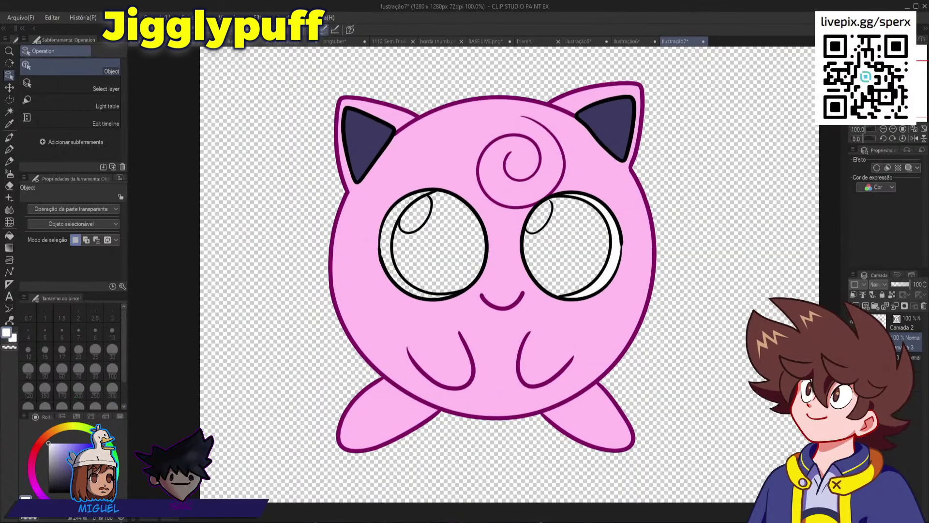
{"action": "left_click", "coordinate": [386, 249]}
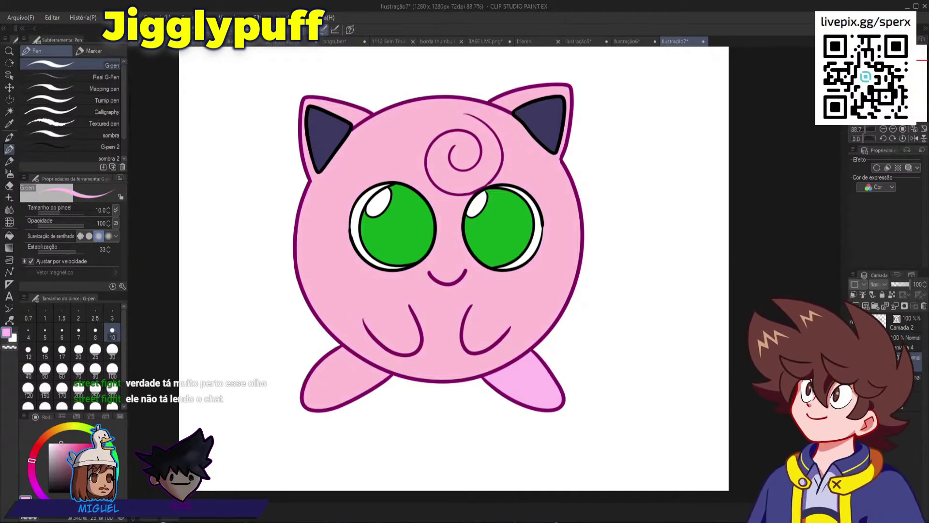
- Shade the irises dark green, leaving a bright green circle at the lower edge of each
{"action": "left_click", "coordinate": [907, 342]}
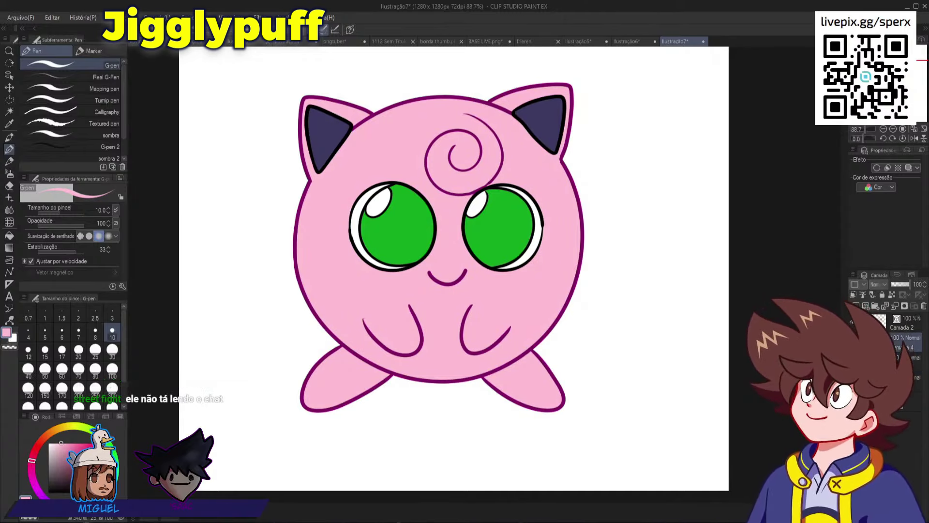
{"action": "key", "text": "h"}
{"action": "key", "text": "h"}
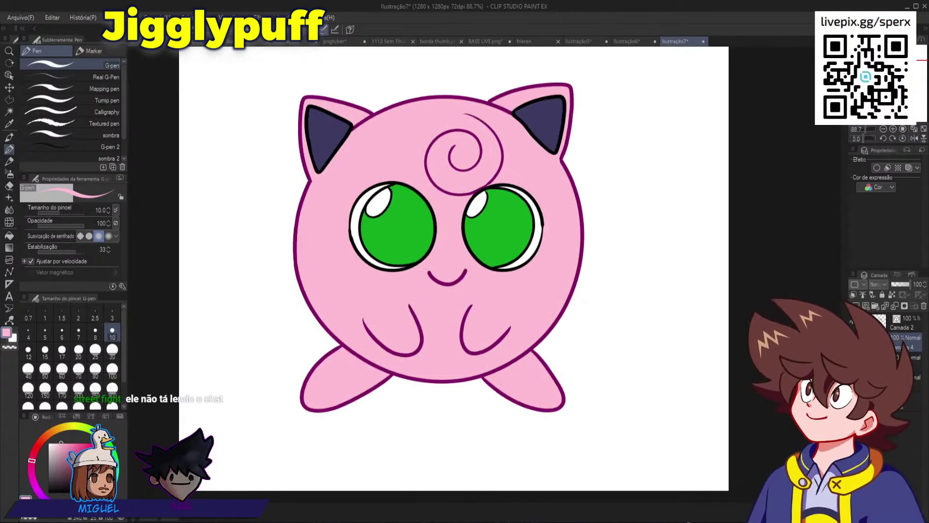
{"action": "left_click", "coordinate": [410, 247], "text": "alt"}
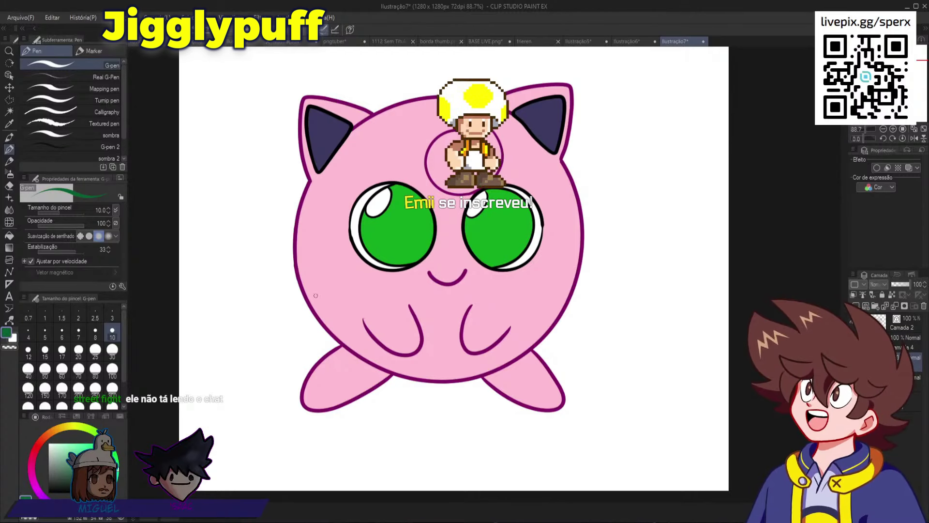
{"action": "mouse_move", "coordinate": [394, 262]}
{"action": "left_mouse_down"}
{"action": "mouse_move", "coordinate": [403, 236]}
{"action": "mouse_move", "coordinate": [427, 254]}
{"action": "left_mouse_up"}
{"action": "key", "text": "g"}
{"action": "left_click", "coordinate": [406, 227]}
{"action": "key", "text": "p"}
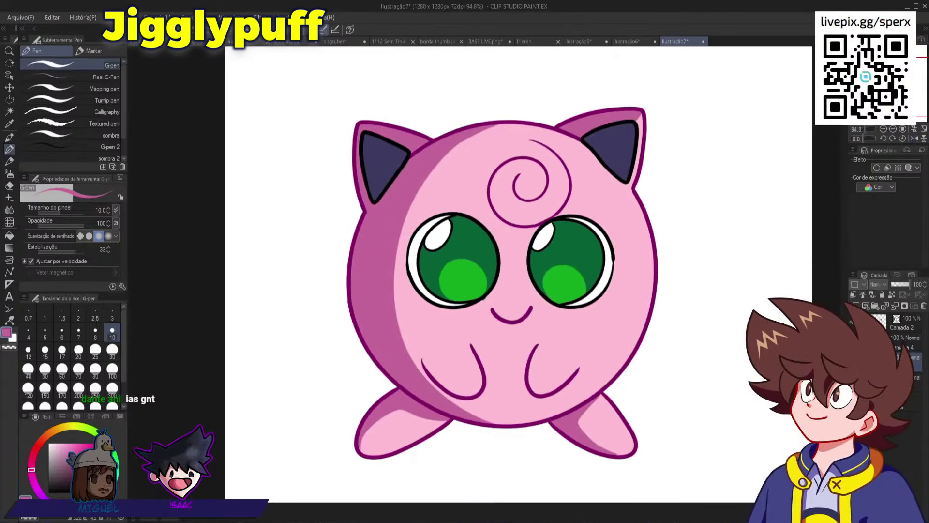
- Try white contour strokes for a highlight area across the forehead and body, and undo them
{"action": "scroll", "coordinate": [488, 283], "scroll_direction": "up", "scroll_amount": 1}
{"action": "left_click_drag", "start_coordinate": [561, 304], "coordinate": [473, 277]}
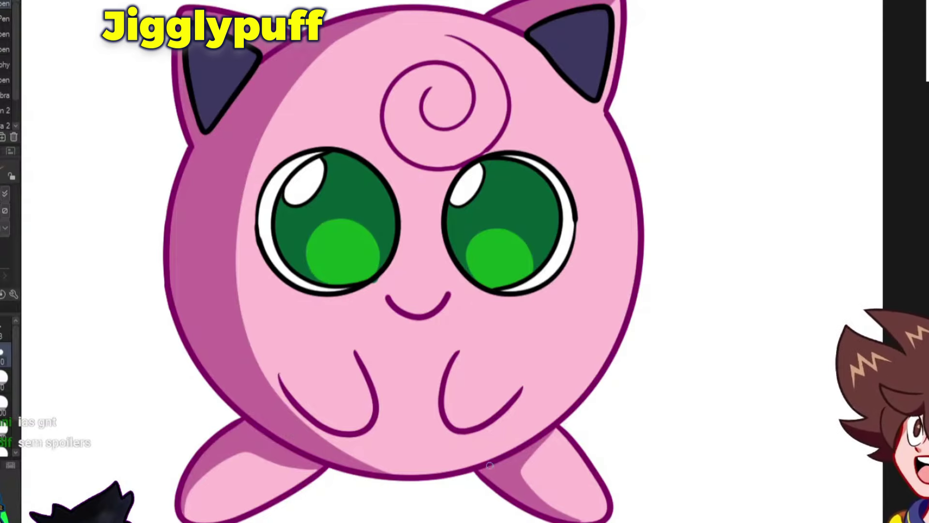
{"action": "left_click_drag", "start_coordinate": [476, 413], "coordinate": [557, 320]}
{"action": "left_click_drag", "start_coordinate": [440, 469], "coordinate": [487, 396]}
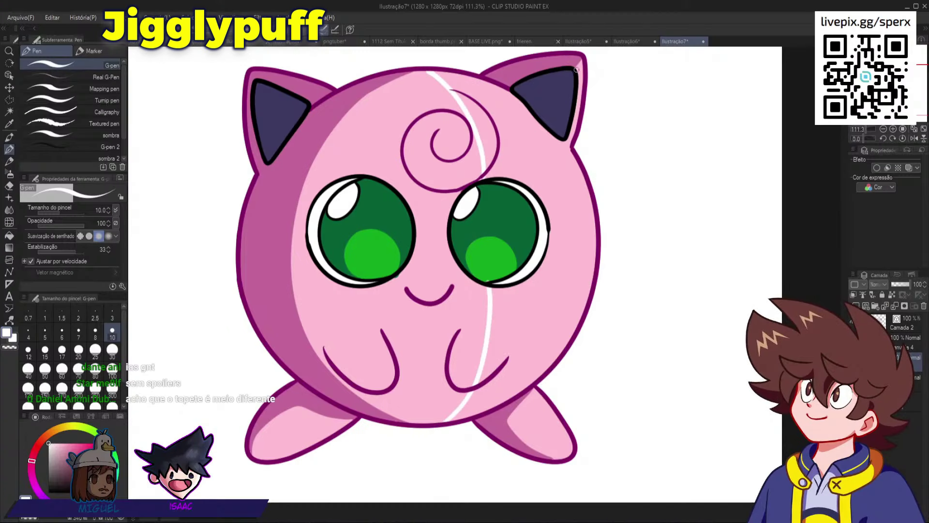
{"action": "key", "text": "ctrl+z"}
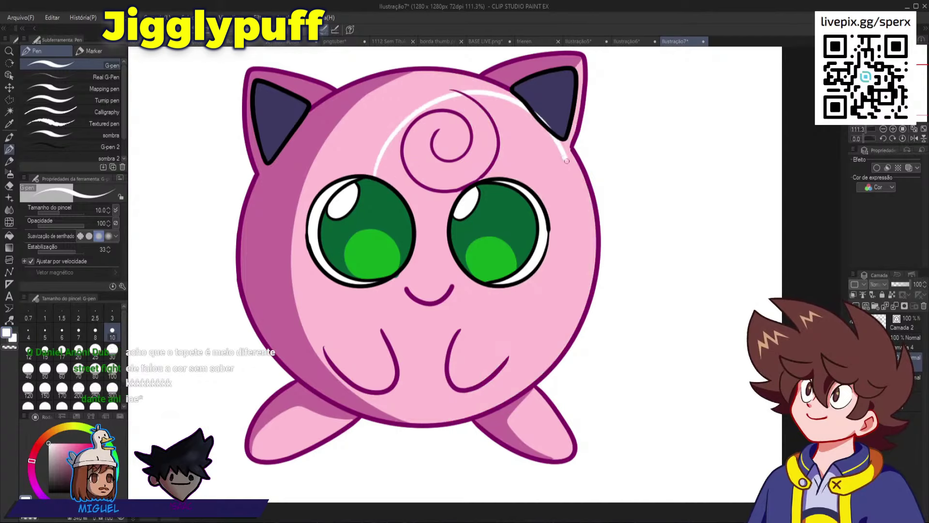
{"action": "mouse_move", "coordinate": [379, 185]}
{"action": "left_mouse_down"}
{"action": "mouse_move", "coordinate": [394, 151]}
{"action": "mouse_move", "coordinate": [476, 108]}
{"action": "mouse_move", "coordinate": [530, 112]}
{"action": "left_mouse_up"}
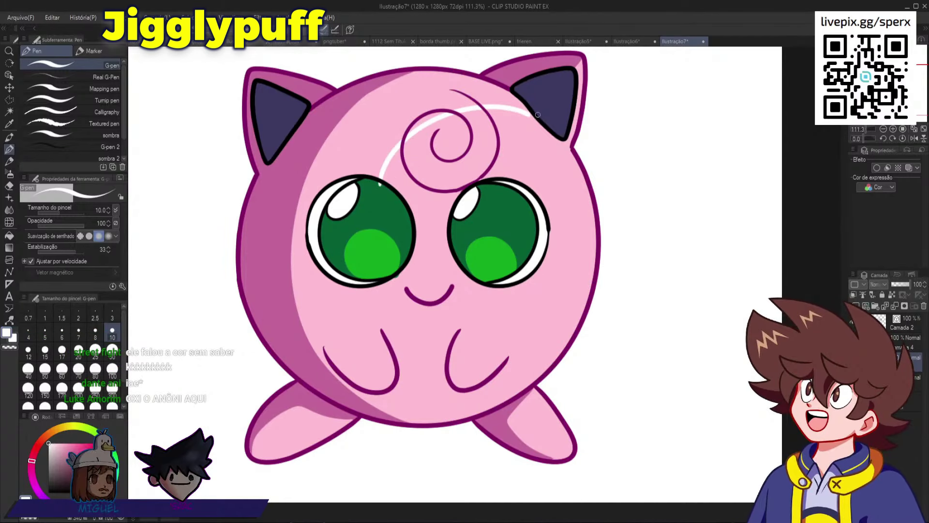
{"action": "key", "text": "ctrl+z"}
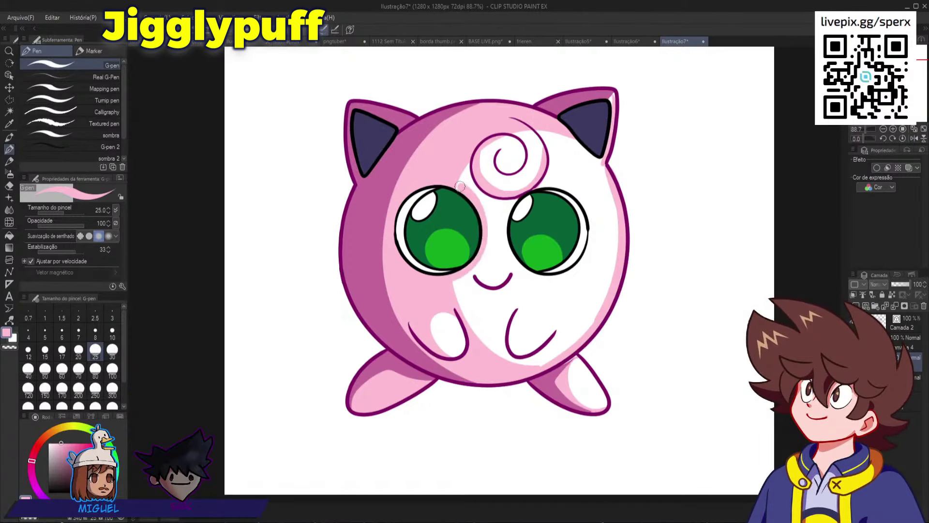
- Touch up the white highlight with light pink near the left eye and inside the right arm using a size 25 G-pen, checking the mirrored canvas
{"action": "left_click_drag", "start_coordinate": [459, 186], "coordinate": [448, 180]}
{"action": "key", "text": "h"}
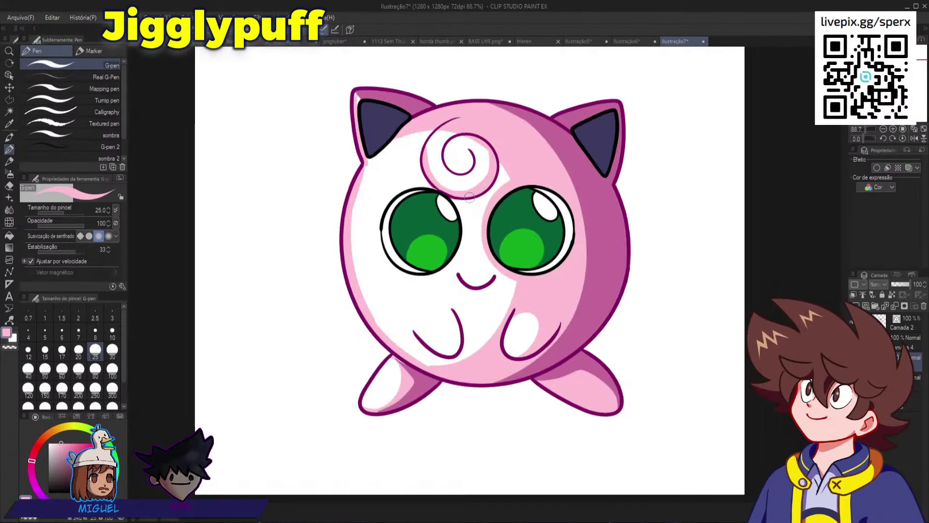
{"action": "key", "text": "h"}
{"action": "key", "text": "ctrl+z"}
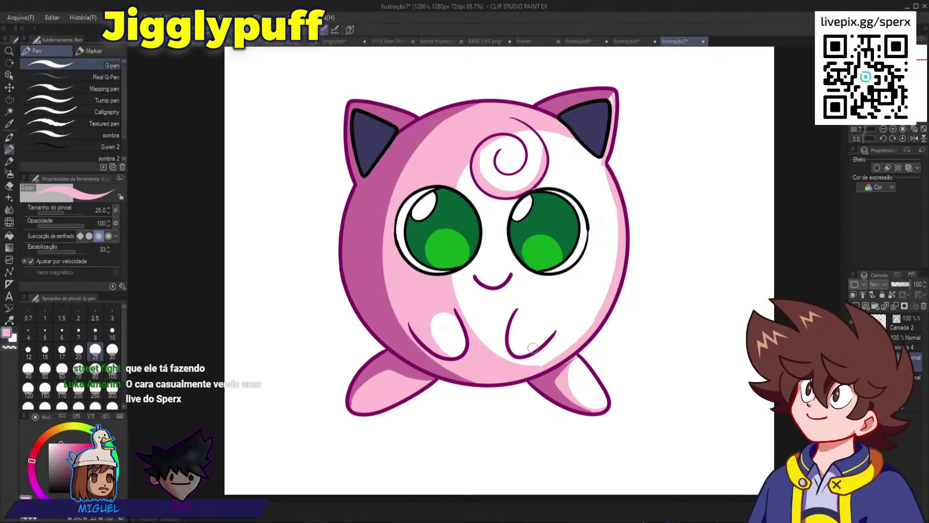
{"action": "left_click_drag", "start_coordinate": [533, 348], "coordinate": [519, 310]}
{"action": "key", "text": "h"}
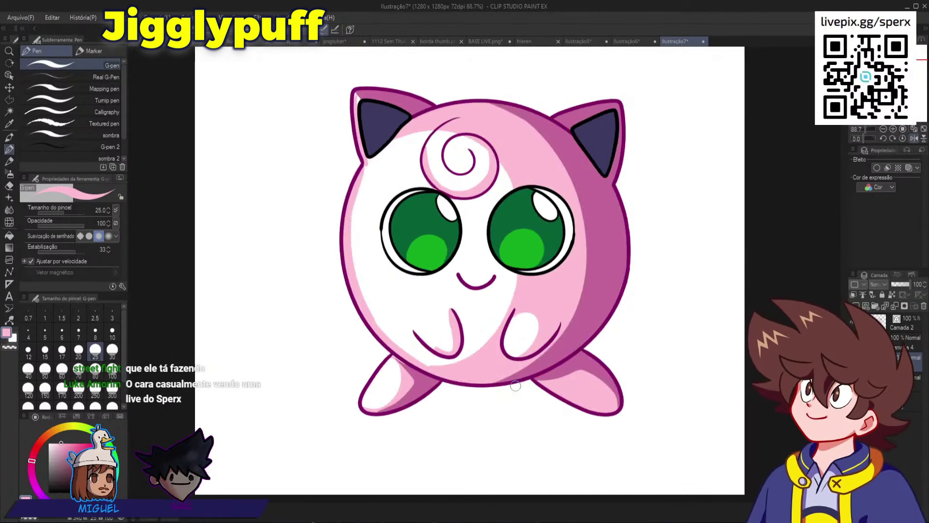
- Soften the edges between the body's white highlight, base pink and shadow with the Painterly blender at size 25
{"action": "scroll", "coordinate": [572, 268], "scroll_direction": "down", "scroll_amount": 6}
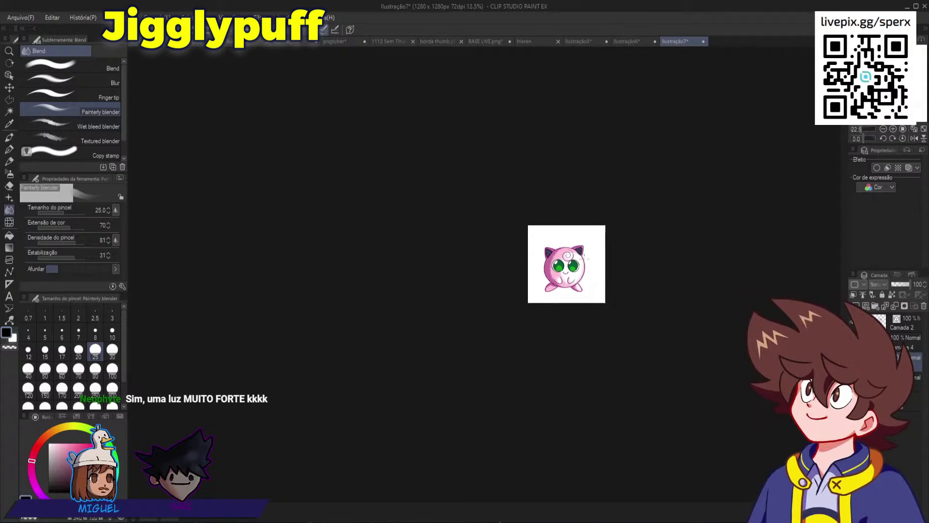
{"action": "scroll", "coordinate": [567, 267], "scroll_direction": "up", "scroll_amount": 2}
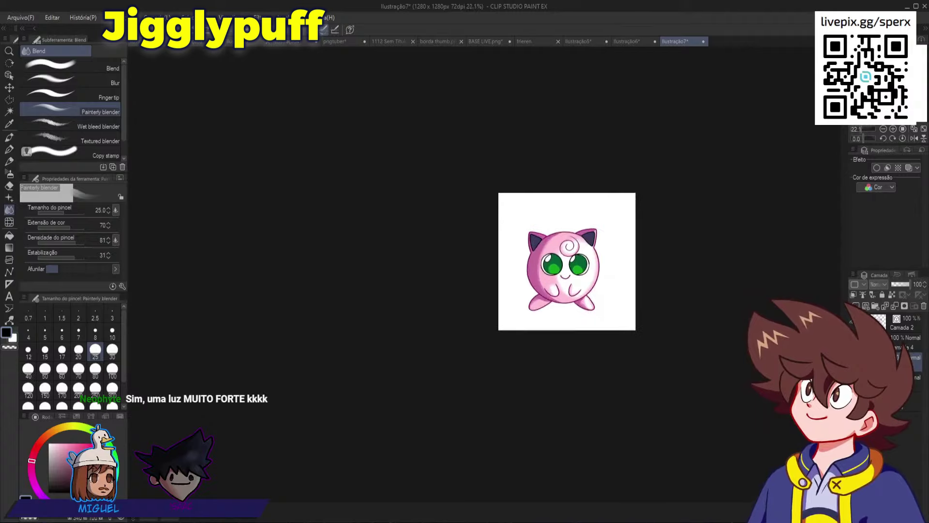
{"action": "scroll", "coordinate": [595, 256], "scroll_direction": "up", "scroll_amount": 6}
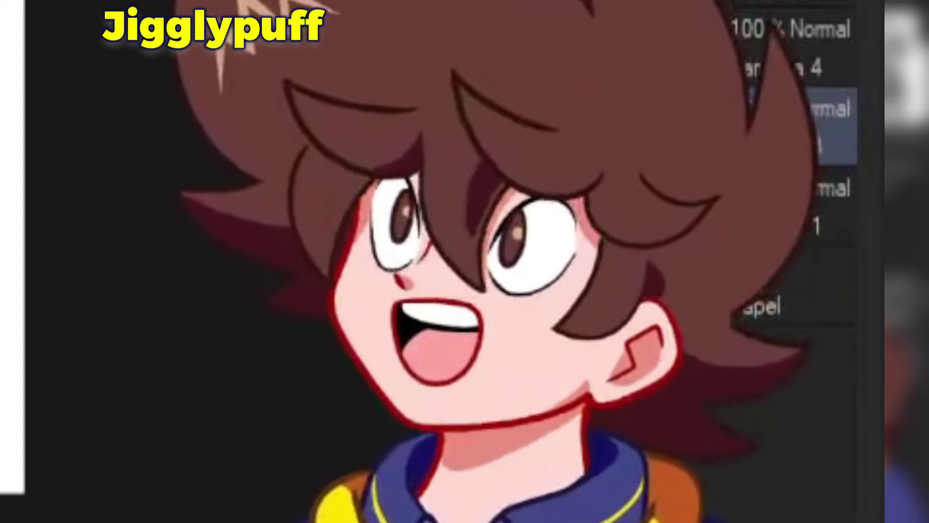
{"action": "scroll", "coordinate": [531, 289], "scroll_direction": "up", "scroll_amount": 3}
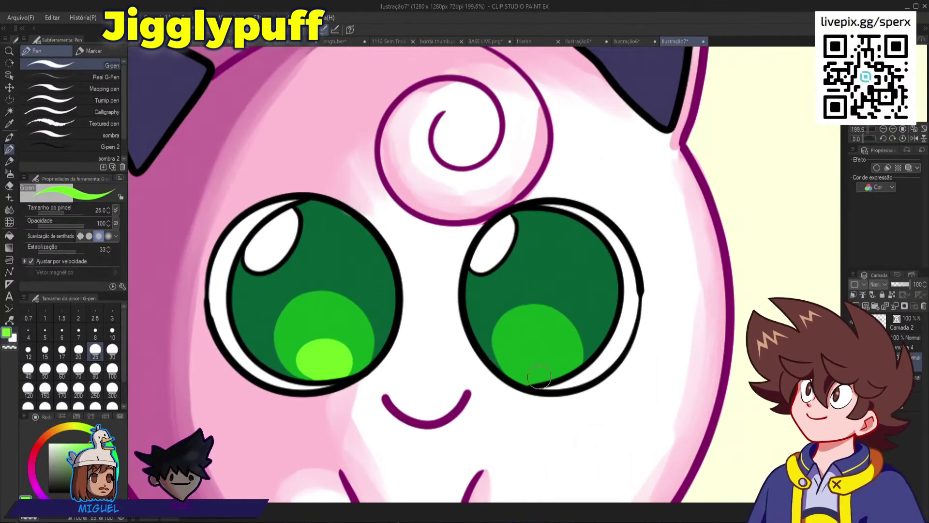
- Paint a small lime green glow at the lower edge of the right iris to match the left one, undoing unsuccessful strokes
{"action": "mouse_move", "coordinate": [539, 377]}
{"action": "left_mouse_down"}
{"action": "mouse_move", "coordinate": [550, 349]}
{"action": "mouse_move", "coordinate": [529, 363]}
{"action": "mouse_move", "coordinate": [552, 363]}
{"action": "left_mouse_up"}
{"action": "key", "text": "ctrl+z"}
{"action": "key", "text": "ctrl+z"}
{"action": "key", "text": "ctrl+z"}
{"action": "scroll", "coordinate": [537, 363], "scroll_direction": "down", "scroll_amount": 3}
- Paint a pale lavender rim light along the shadowed left edge of the body with the G-pen
{"action": "left_click", "coordinate": [414, 319], "text": "alt"}
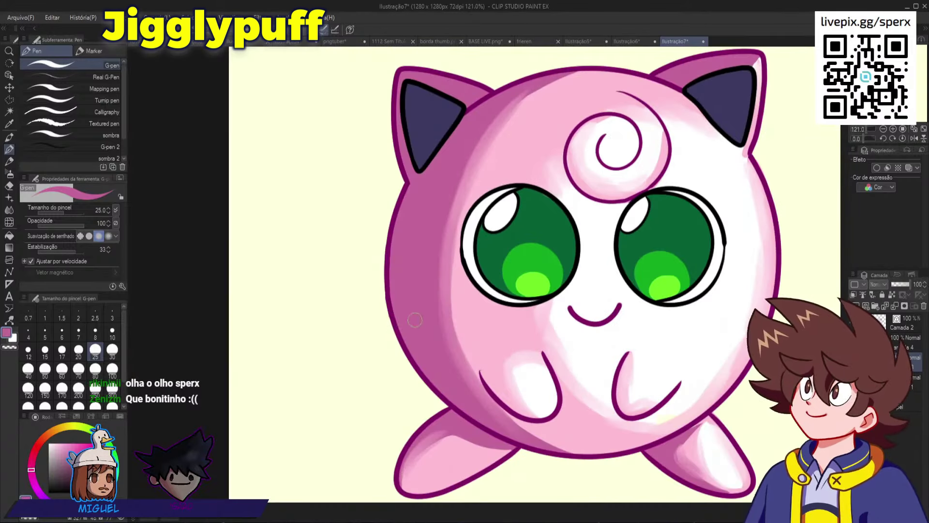
{"action": "left_click", "coordinate": [57, 443]}
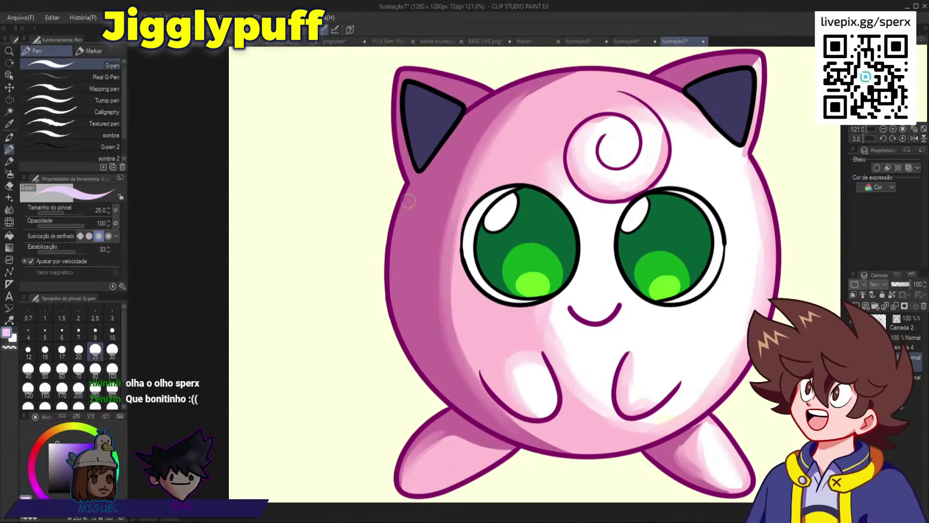
{"action": "left_click_drag", "start_coordinate": [408, 194], "coordinate": [412, 355]}
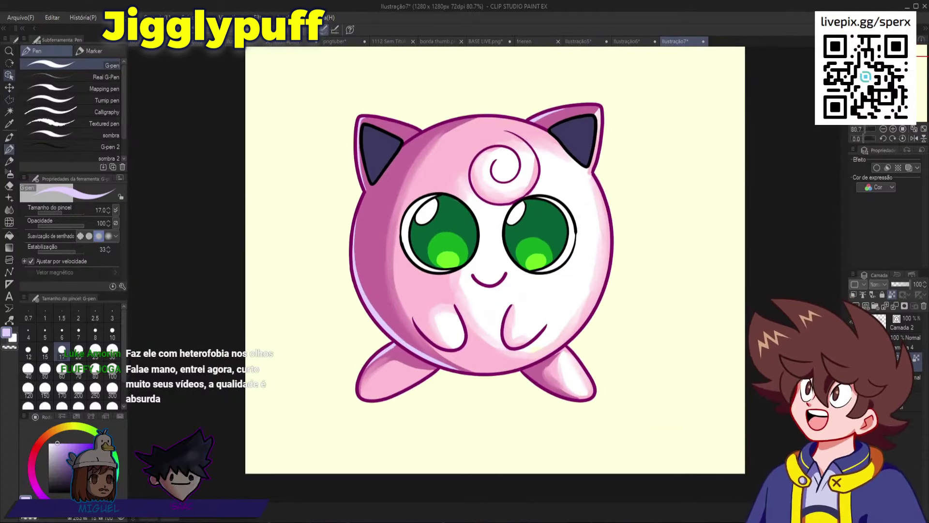
- Try moving the right eye's outline and glint farther away from the left eye, and undo the move
{"action": "left_click", "coordinate": [9, 75]}
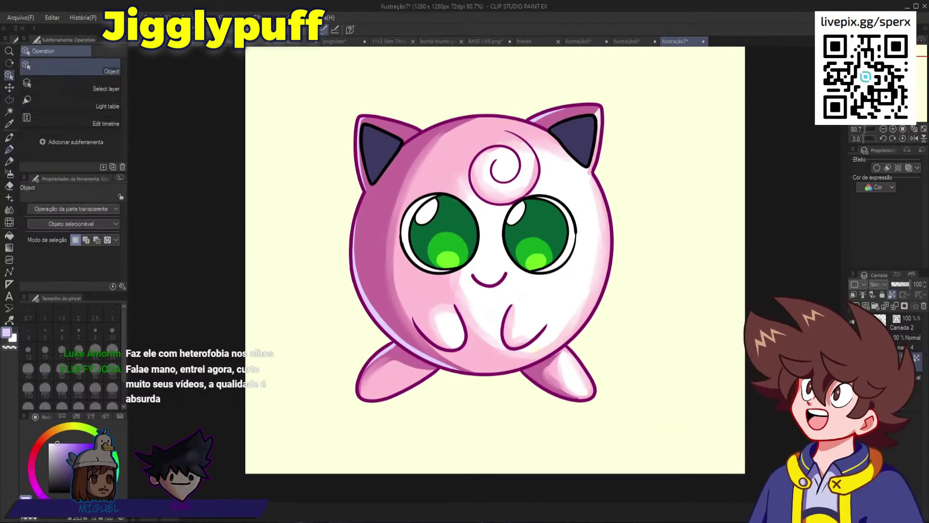
{"action": "scroll", "coordinate": [549, 238], "scroll_direction": "up", "scroll_amount": 3}
{"action": "left_click", "coordinate": [582, 233]}
{"action": "left_click", "coordinate": [597, 231], "text": "shift"}
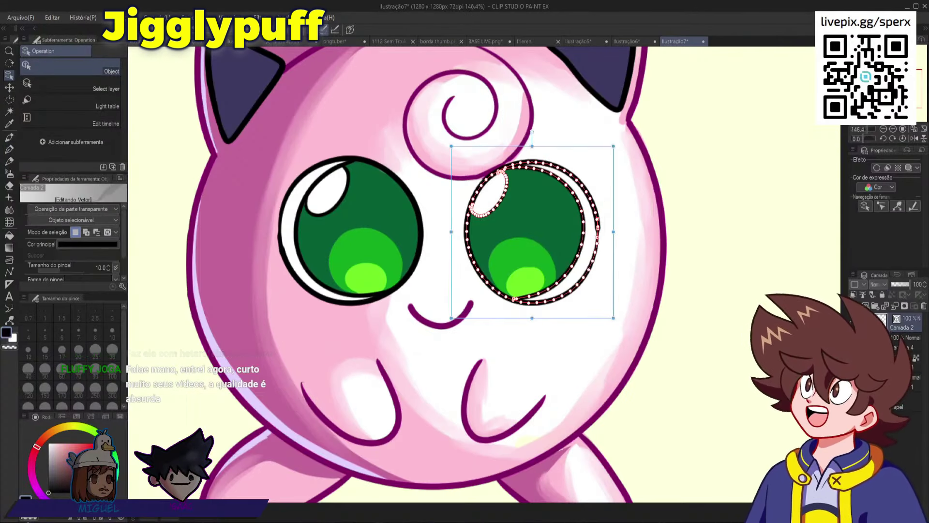
{"action": "left_click_drag", "start_coordinate": [597, 220], "coordinate": [632, 220]}
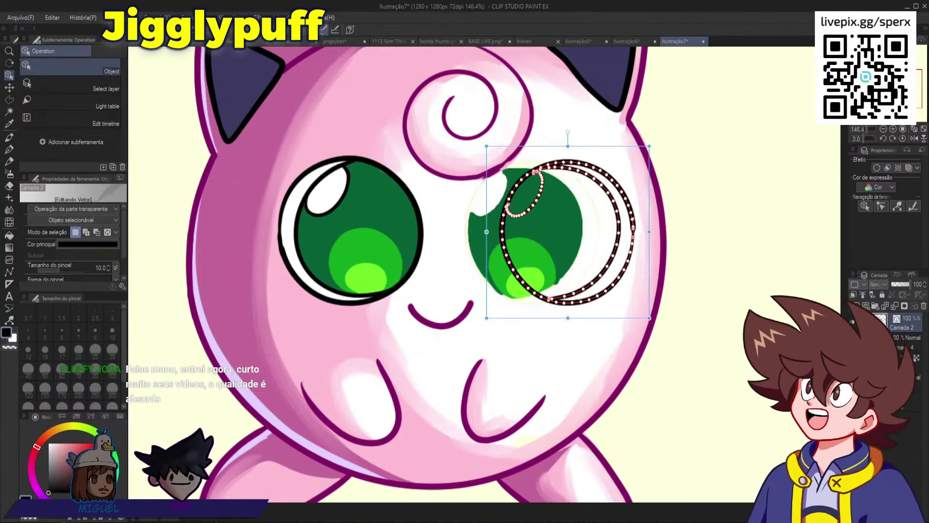
{"action": "left_click", "coordinate": [903, 361]}
{"action": "key", "text": "ctrl+z"}
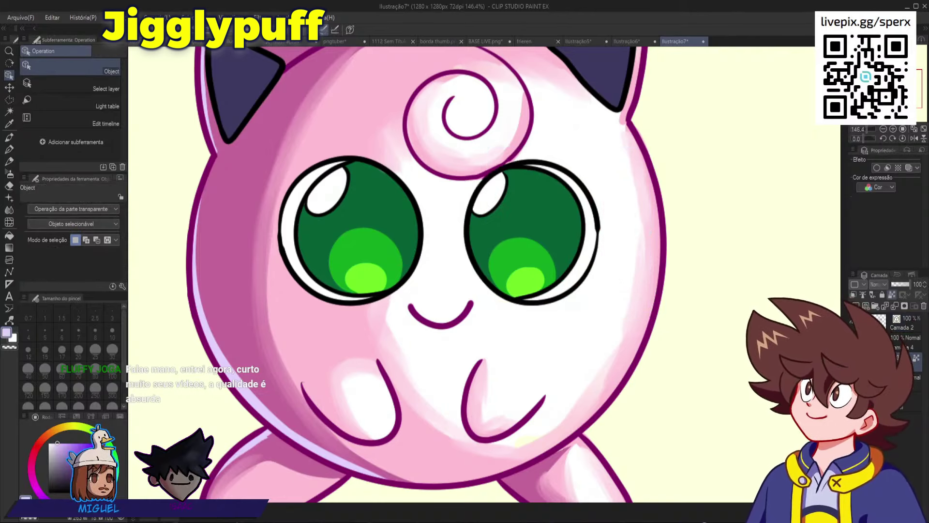
{"action": "scroll", "coordinate": [696, 215], "scroll_direction": "down", "scroll_amount": 4}
{"action": "scroll", "coordinate": [696, 216], "scroll_direction": "up", "scroll_amount": 3}
{"action": "scroll", "coordinate": [584, 97], "scroll_direction": "down", "scroll_amount": 2}
{"action": "scroll", "coordinate": [583, 97], "scroll_direction": "up", "scroll_amount": 3}
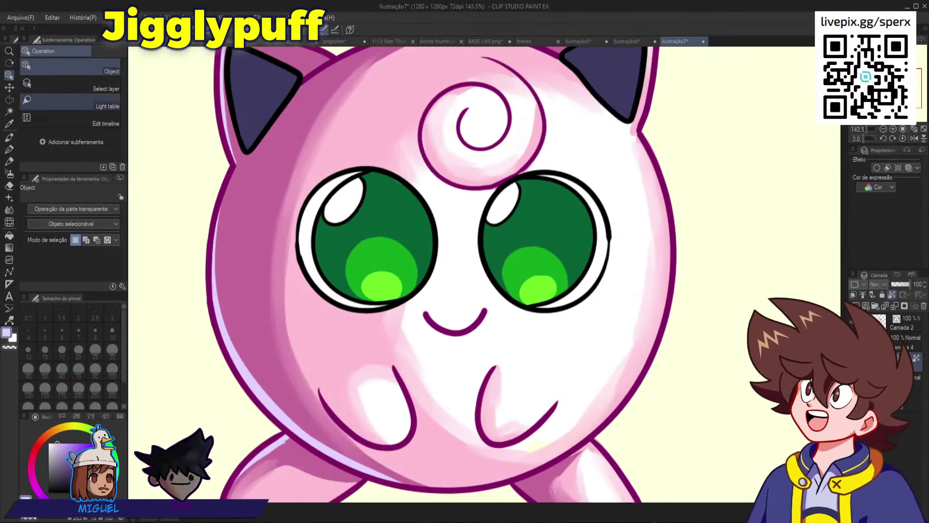
- Select the vector outlines and glints of both eyes together with the Object tool
{"action": "left_click", "coordinate": [9, 100]}
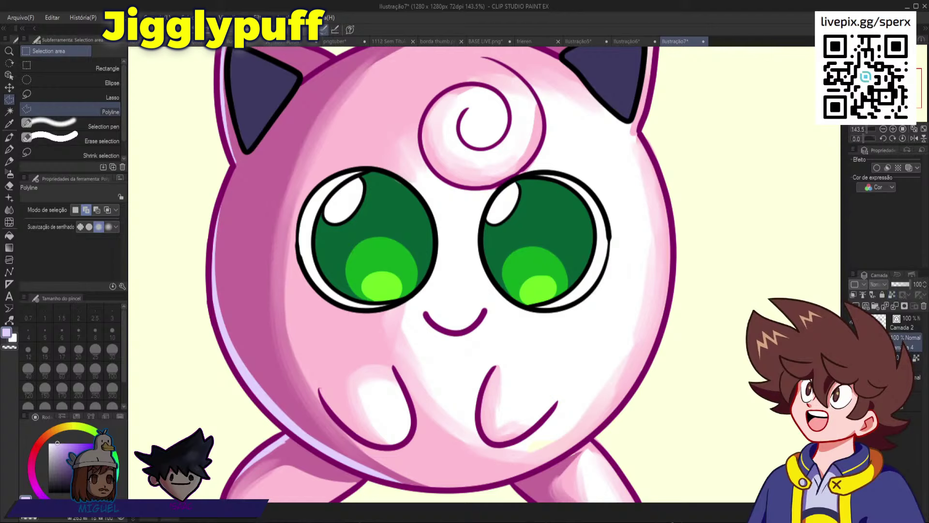
{"action": "scroll", "coordinate": [464, 271], "scroll_direction": "up", "scroll_amount": 1}
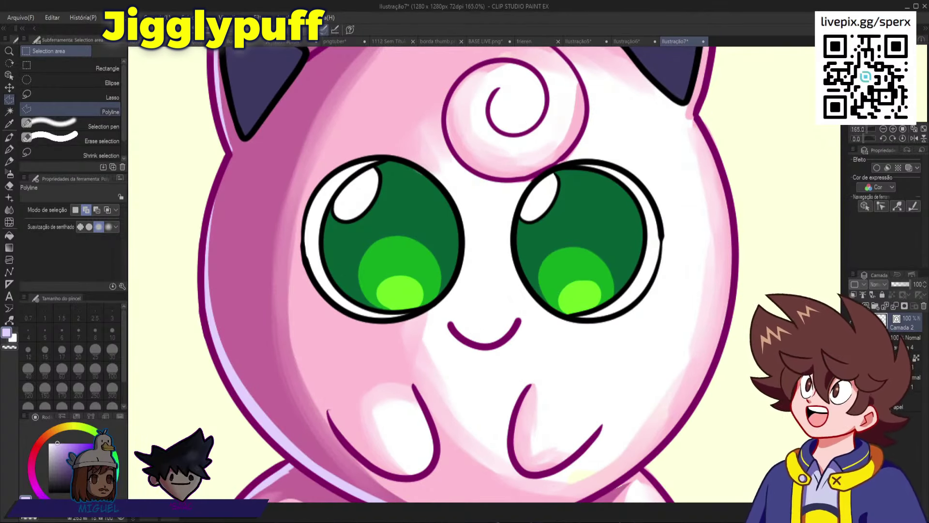
{"action": "scroll", "coordinate": [374, 257], "scroll_direction": "up", "scroll_amount": 2}
{"action": "left_click", "coordinate": [8, 75]}
{"action": "left_click", "coordinate": [368, 198]}
{"action": "left_click", "coordinate": [314, 210], "text": "shift"}
{"action": "left_click", "coordinate": [290, 209], "text": "shift"}
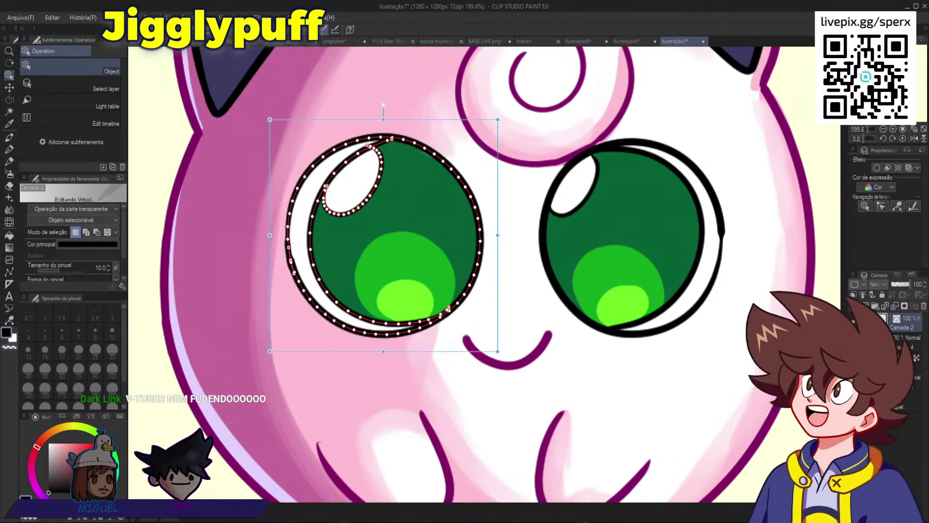
{"action": "left_click", "coordinate": [596, 185], "text": "shift"}
{"action": "left_click", "coordinate": [698, 208], "text": "shift"}
{"action": "left_click", "coordinate": [719, 210], "text": "shift"}
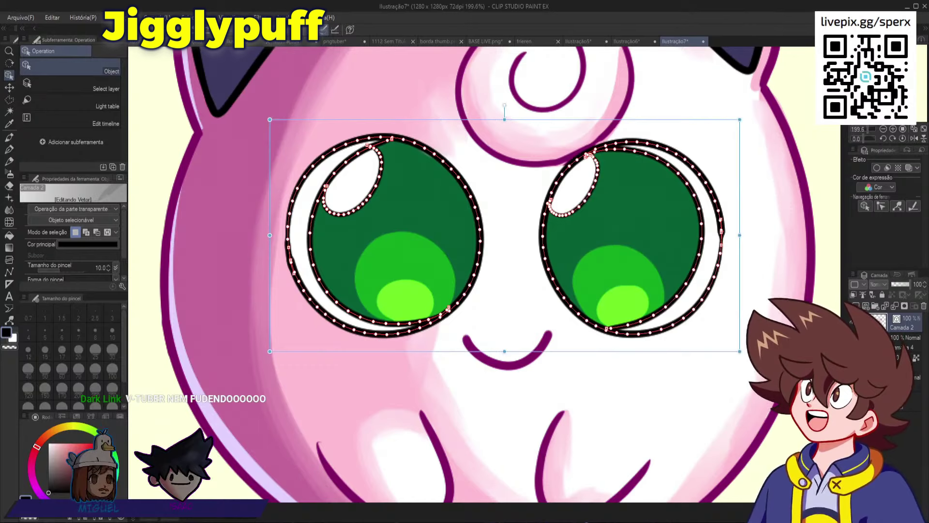
- Try to enclose both eyes in a polyline selection, tracing around the left eye and adding the right eye
{"action": "key", "text": "m"}
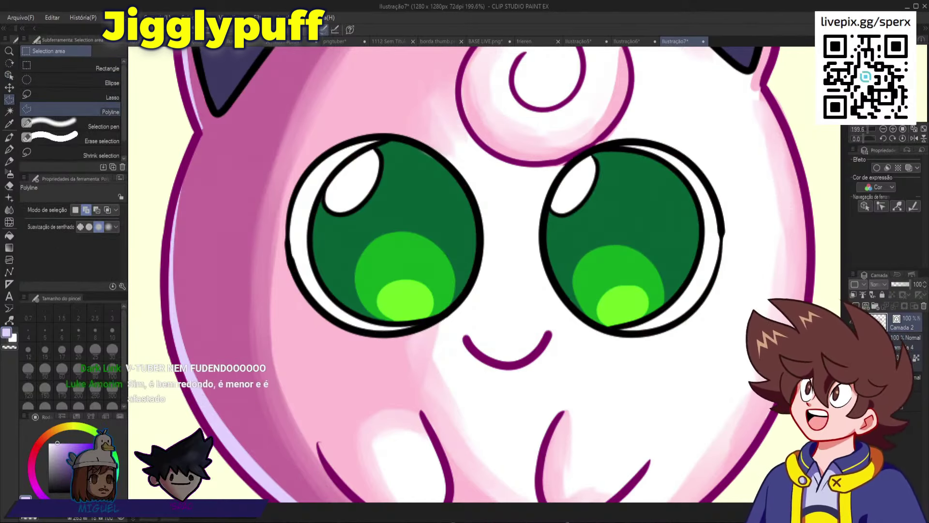
{"action": "left_click", "coordinate": [296, 293]}
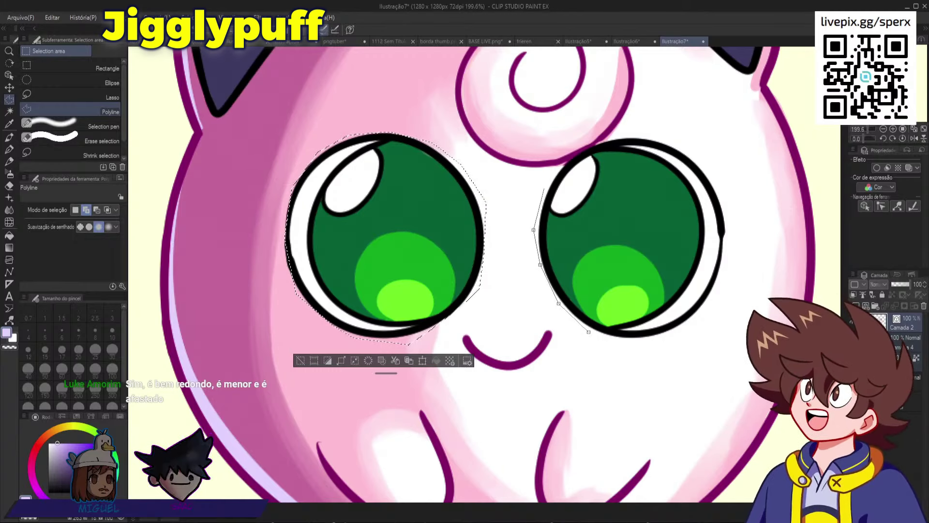
{"action": "left_click", "coordinate": [544, 189]}
{"action": "left_click", "coordinate": [562, 164]}
{"action": "left_click", "coordinate": [618, 134]}
{"action": "left_click", "coordinate": [652, 137]}
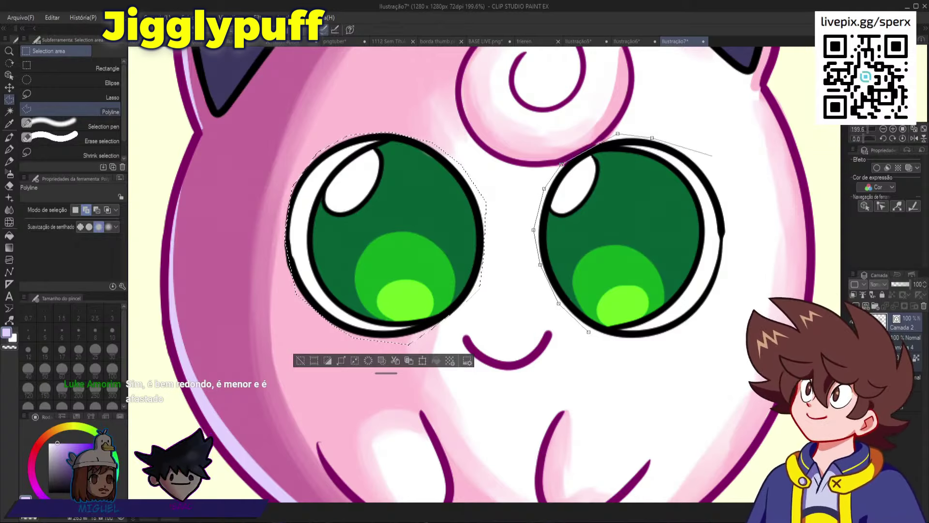
{"action": "double_click", "coordinate": [698, 160]}
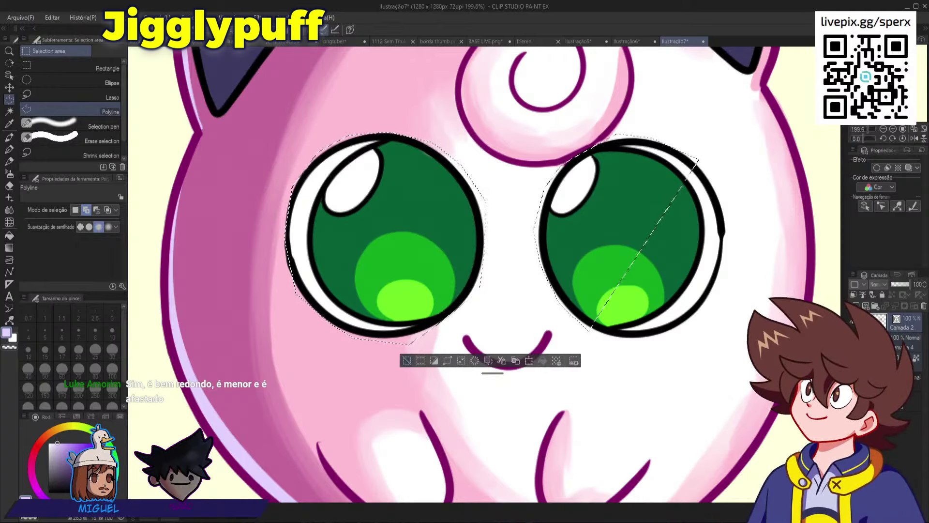
- Examine the whole Jigglypuff figure at a reduced zoom, comparing the eyes' size and spacing with the body
{"action": "scroll", "coordinate": [484, 261], "scroll_direction": "down", "scroll_amount": 8}
{"action": "scroll", "coordinate": [485, 268], "scroll_direction": "up", "scroll_amount": 2}
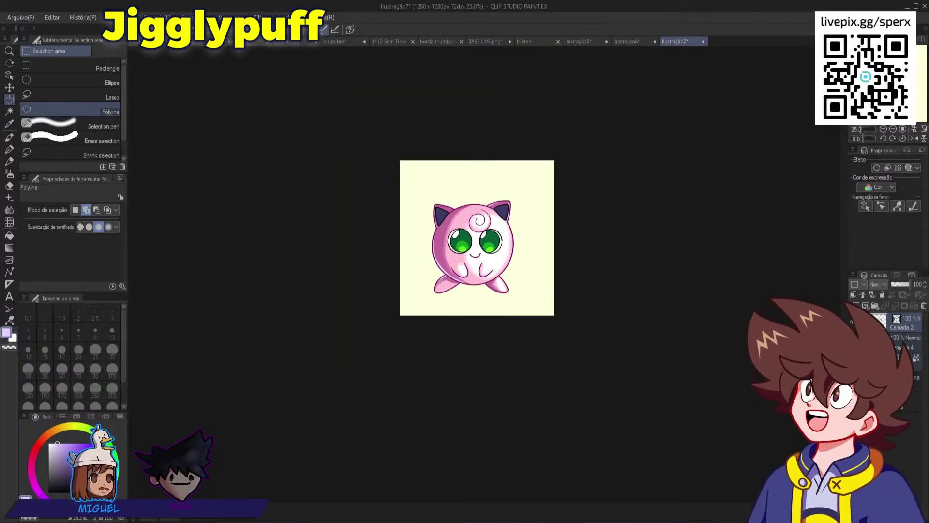
{"action": "scroll", "coordinate": [477, 238], "scroll_direction": "up", "scroll_amount": 3}
{"action": "scroll", "coordinate": [477, 237], "scroll_direction": "down", "scroll_amount": 1}
{"action": "scroll", "coordinate": [477, 238], "scroll_direction": "up", "scroll_amount": 2}
{"action": "scroll", "coordinate": [477, 238], "scroll_direction": "down", "scroll_amount": 1}
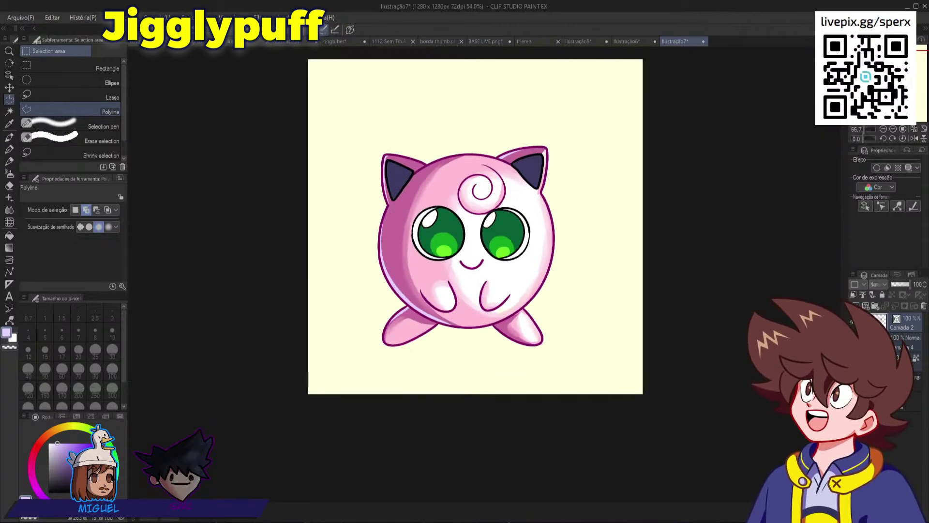
{"action": "scroll", "coordinate": [477, 238], "scroll_direction": "up", "scroll_amount": 1}
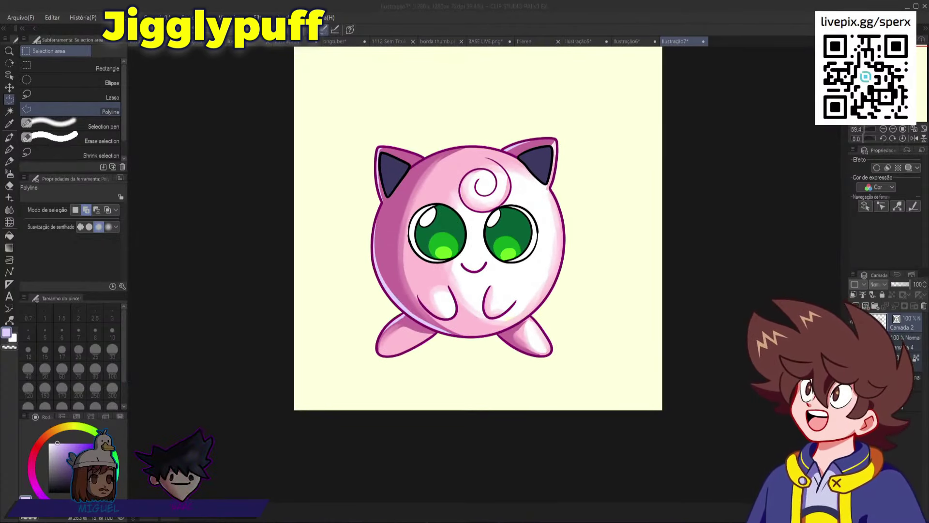